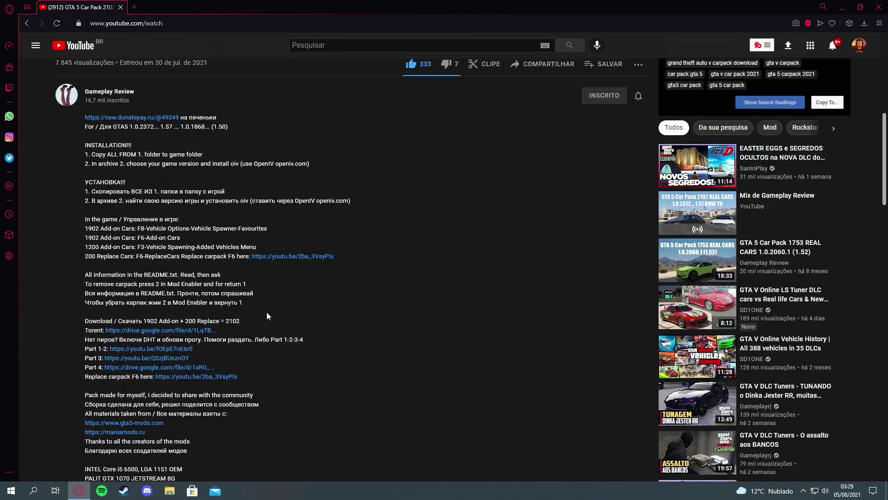
Download the GTA 5 CarPack 1902 Add-on CARS torrent file through the Torent link in the video's description.
scroll(118, 307, "down", 8)
scroll(360, 260, "up", 20)
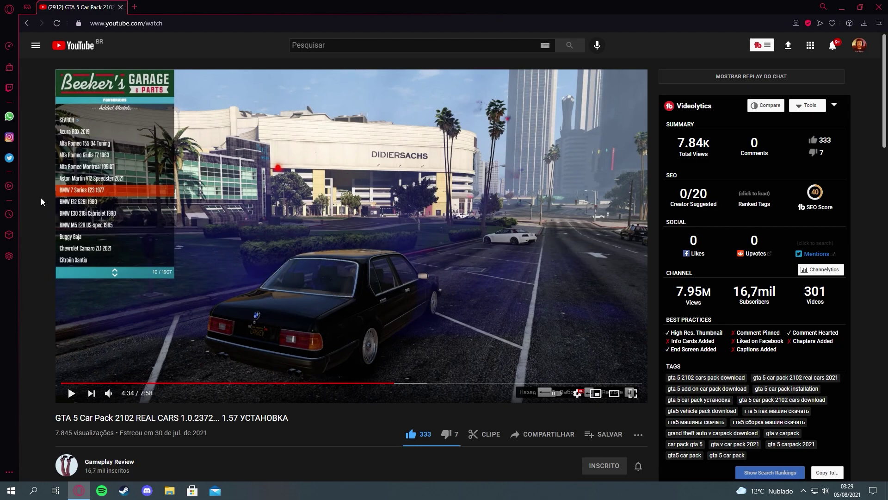
scroll(256, 224, "down", 6)
scroll(284, 215, "up", 6)
scroll(326, 252, "down", 7)
left_click(107, 253)
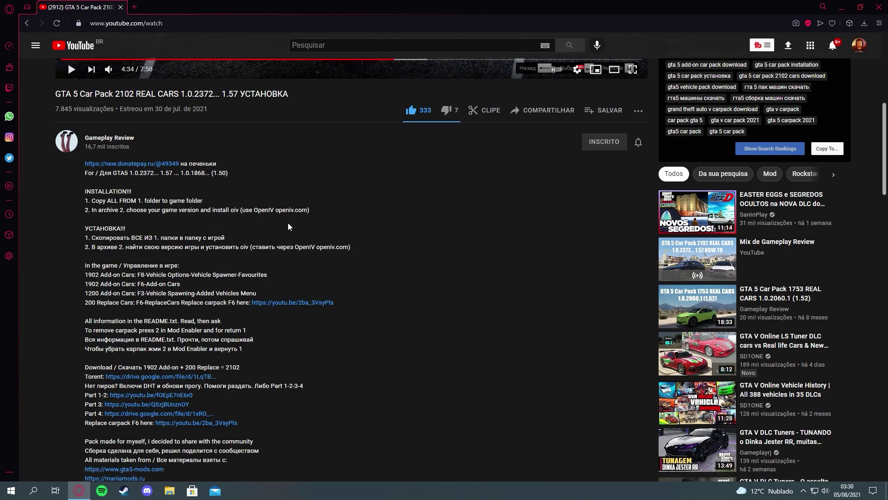
scroll(287, 227, "down", 2)
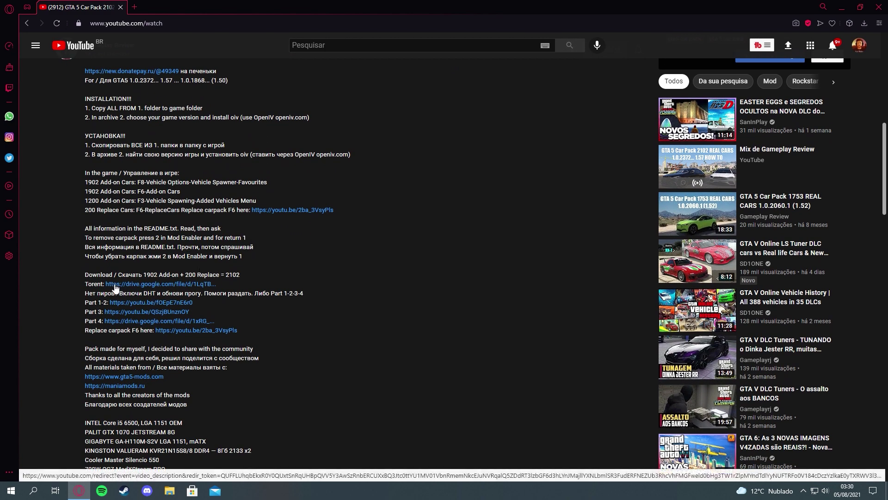
left_click(157, 284)
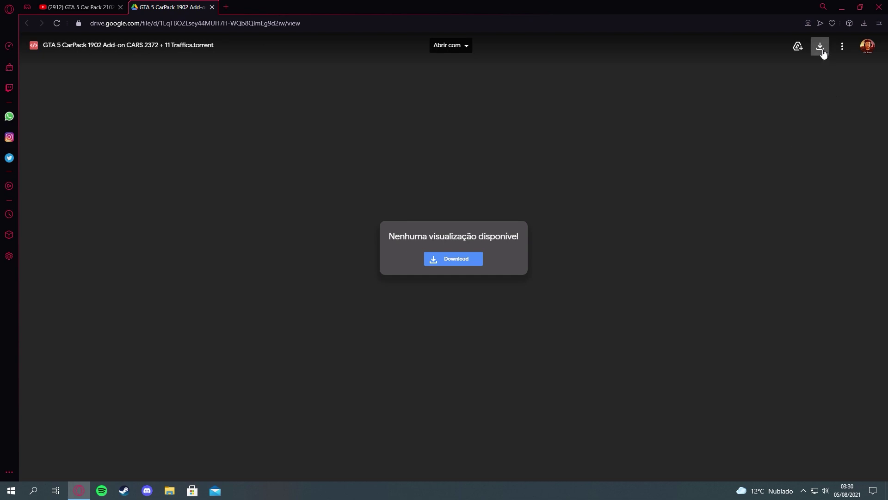
left_click(823, 53)
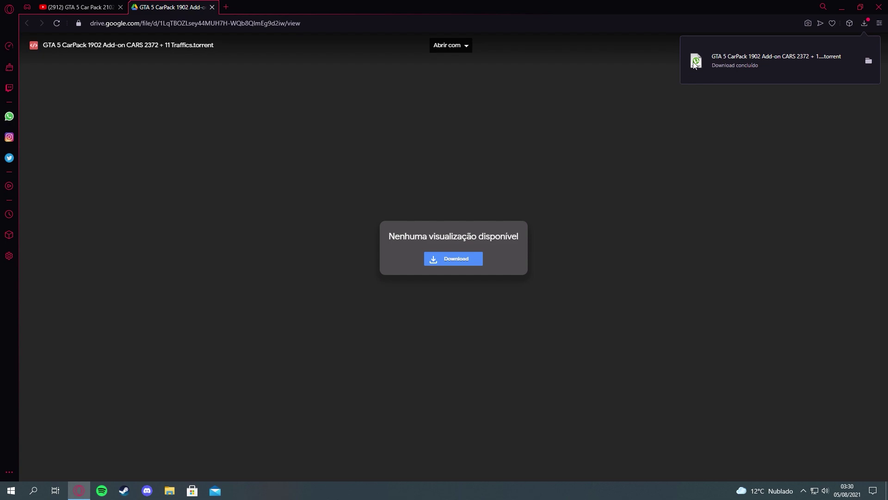
Open the downloaded torrent in µTorrent and dismiss the question about loading its trackers.
left_click(743, 65)
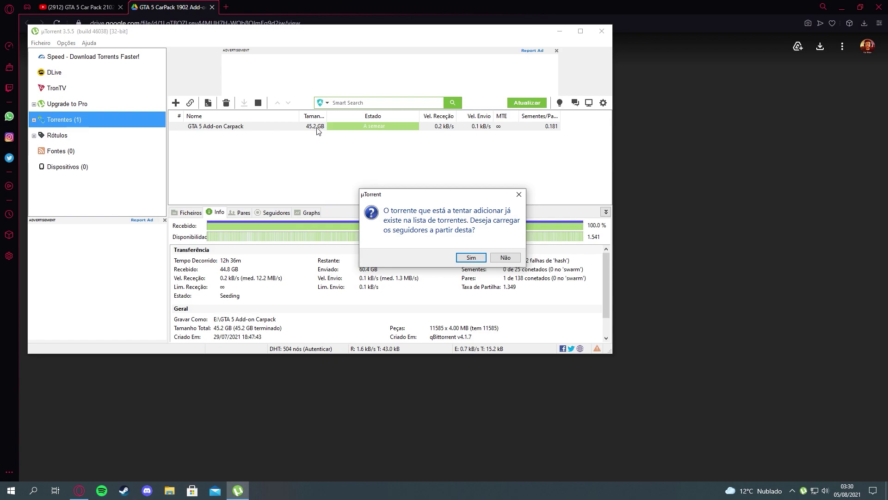
left_click(519, 195)
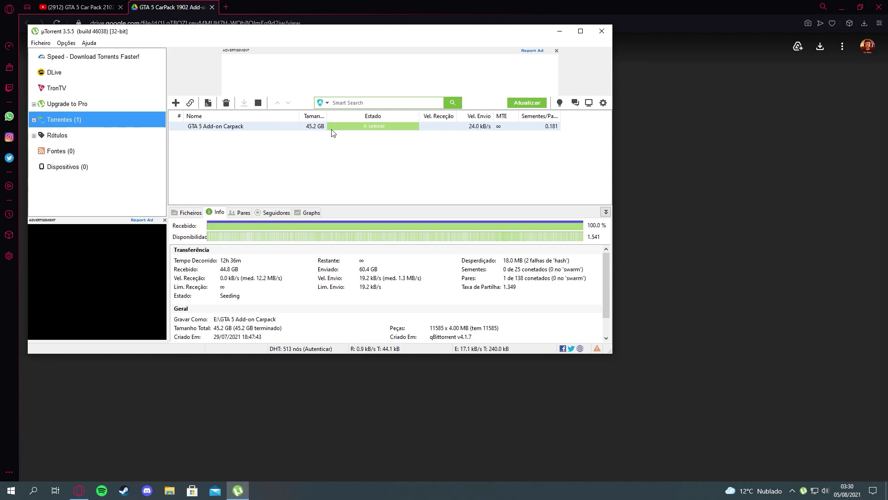
key("F2")
key("Escape")
Open the content folder of the GTA 5 Add-on Carpack torrent.
right_click(286, 130)
right_click(251, 128)
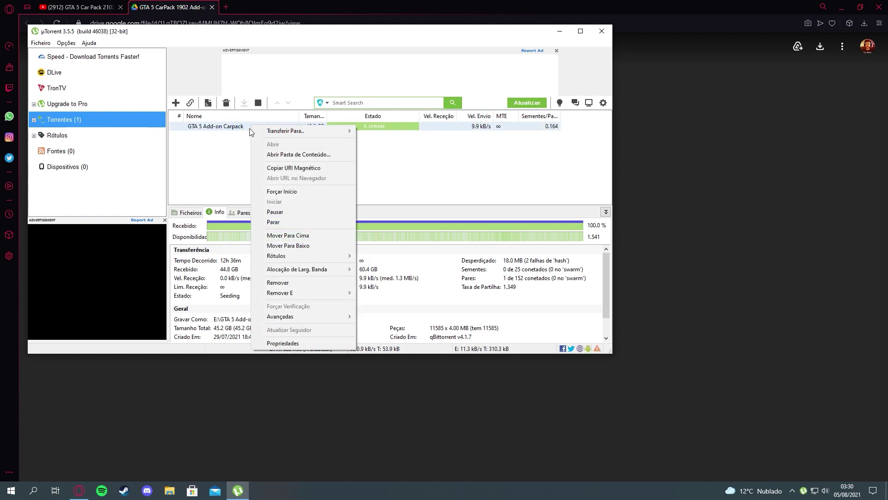
left_click(306, 154)
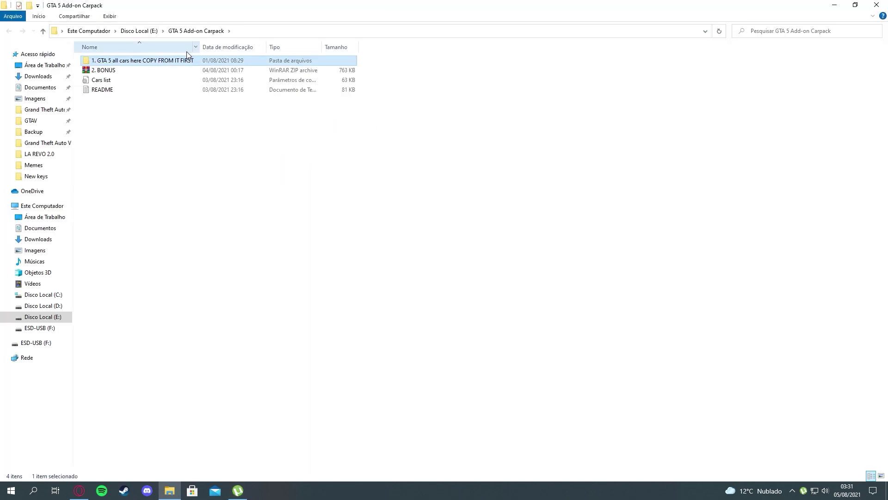
Clear the desktop by minimizing the carpack folder and the browser and closing µTorrent.
left_click(834, 5)
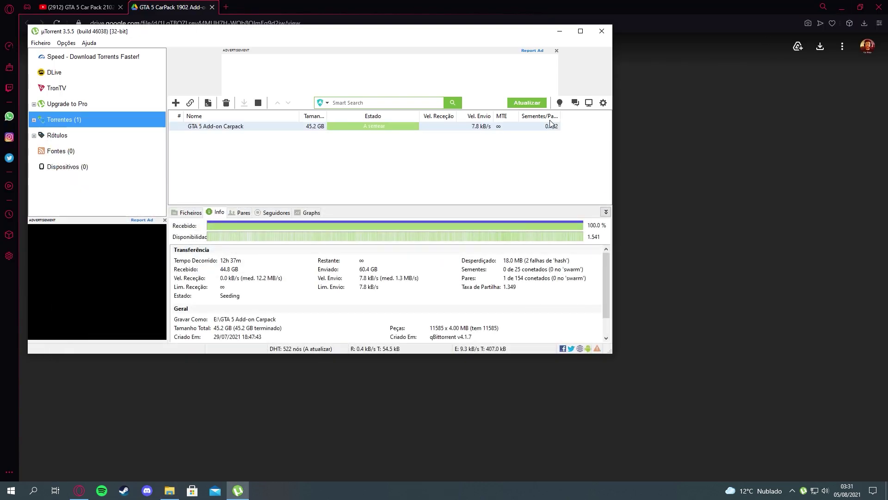
left_click(595, 8)
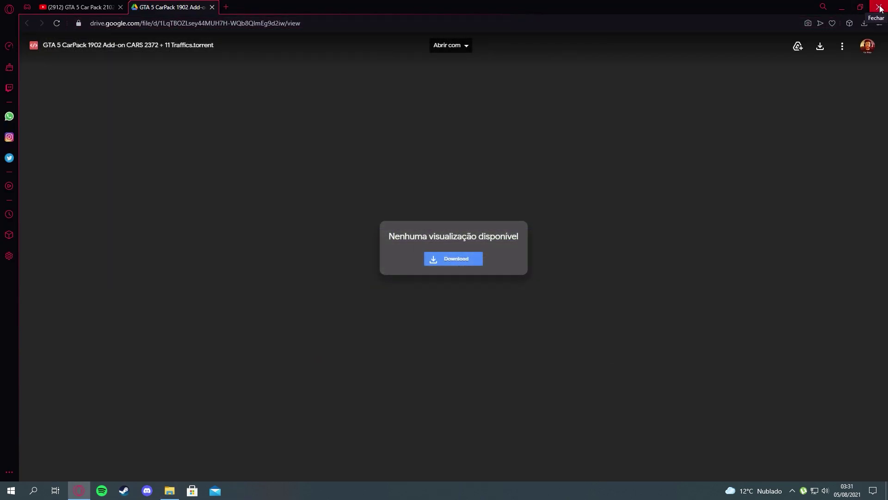
left_click(842, 8)
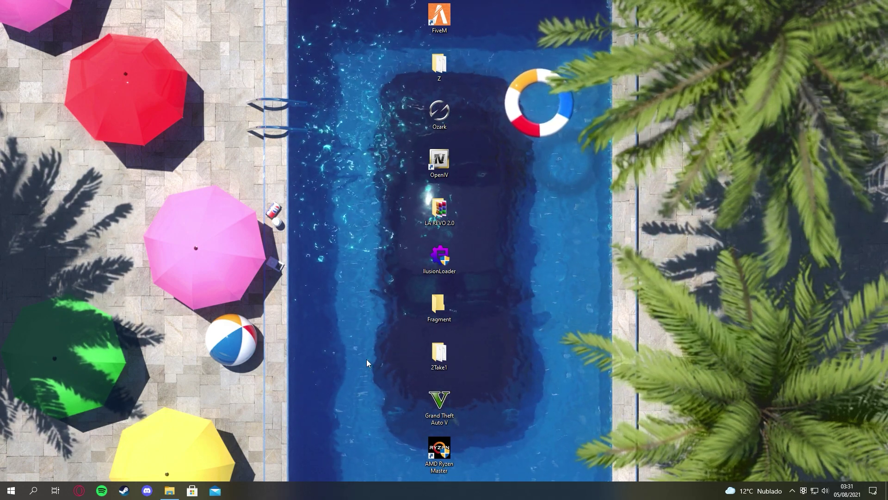
Look through Arquivos de Programas on drive C: and the GTAV folder in a new Explorer window, closing it when done.
right_click(440, 405)
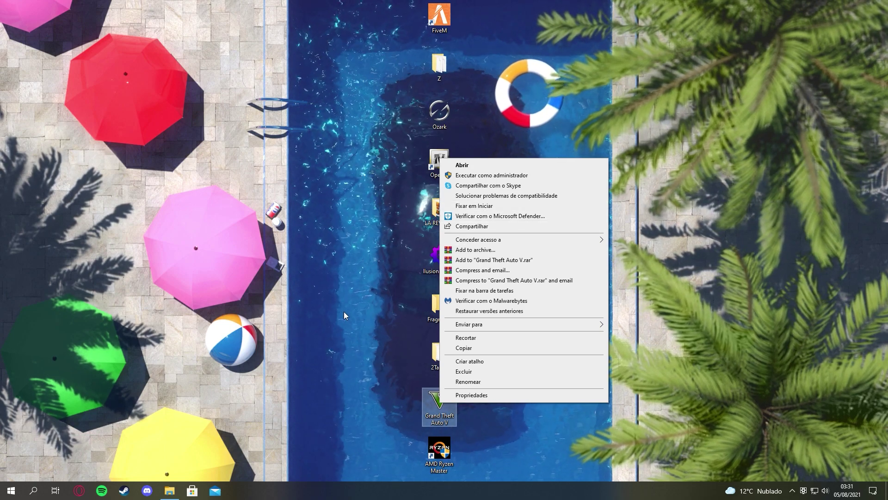
left_click(345, 321)
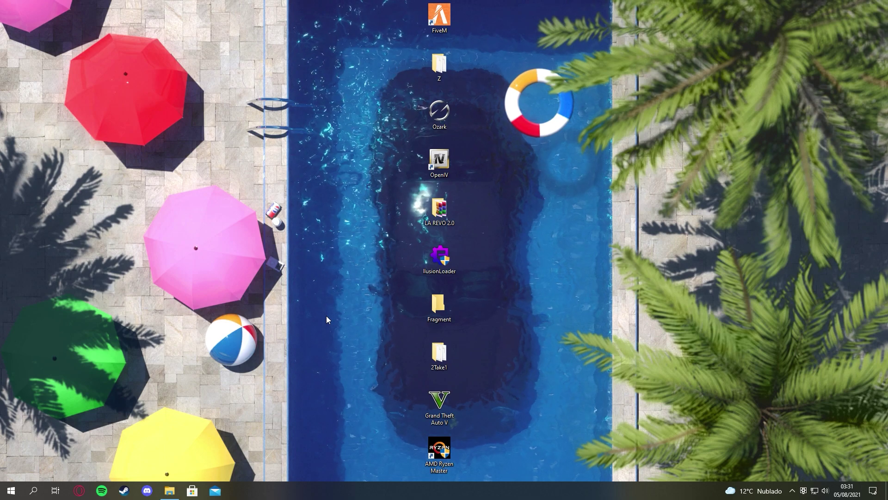
right_click(169, 491)
left_click(171, 441)
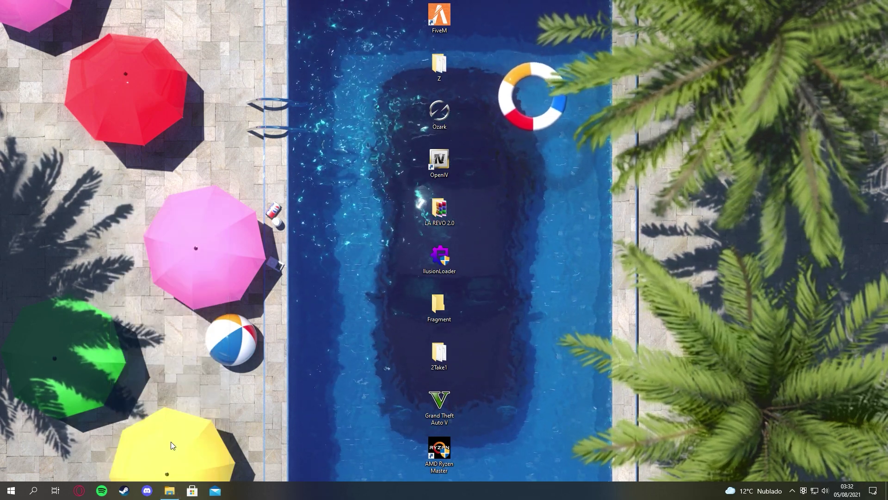
left_click(46, 296)
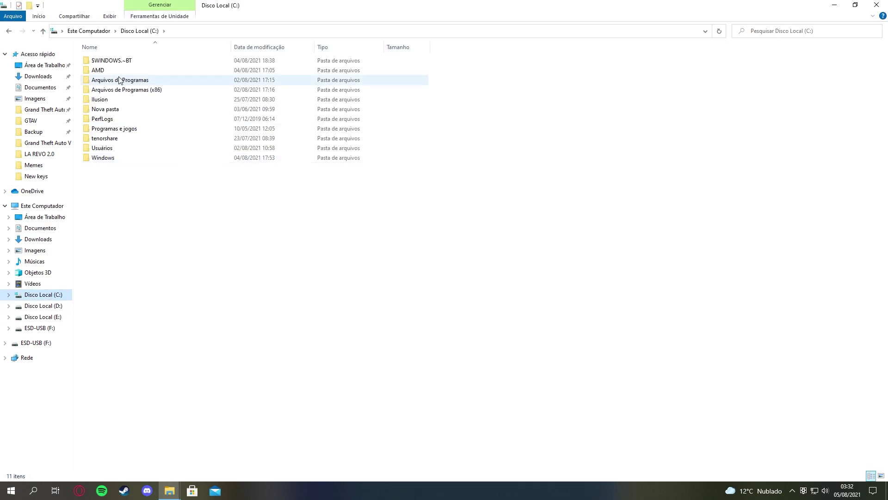
double_click(132, 84)
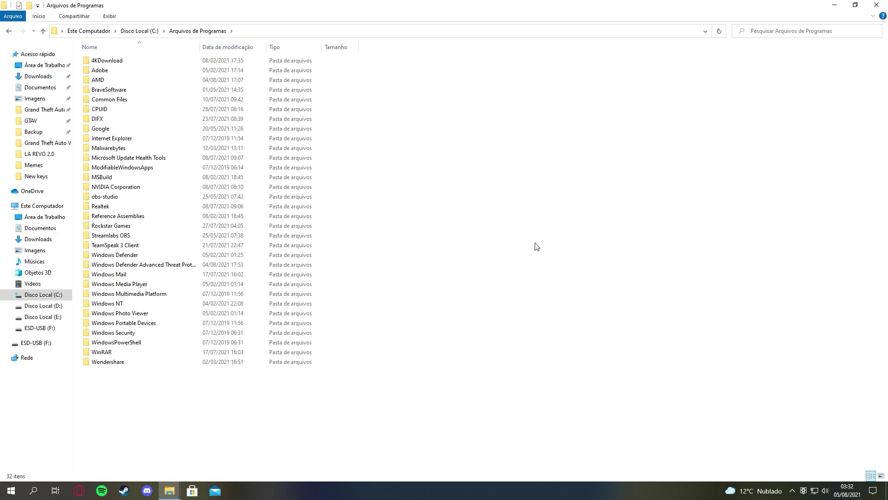
left_click(42, 122)
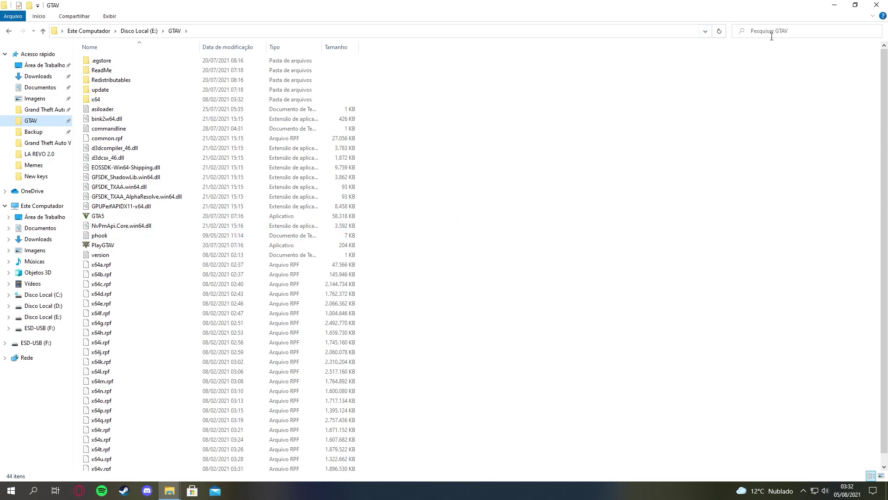
left_click(877, 5)
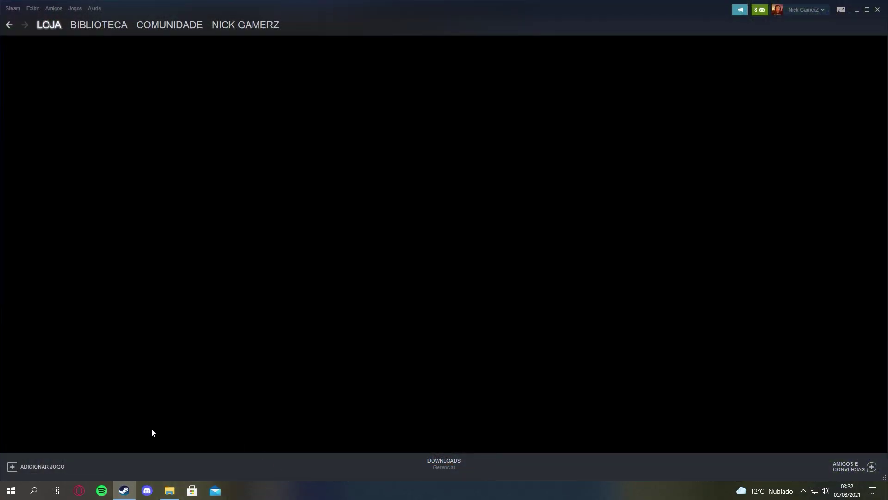
Open the installation folder of Grand Theft Auto V from its local files properties in the Steam library.
left_click(89, 26)
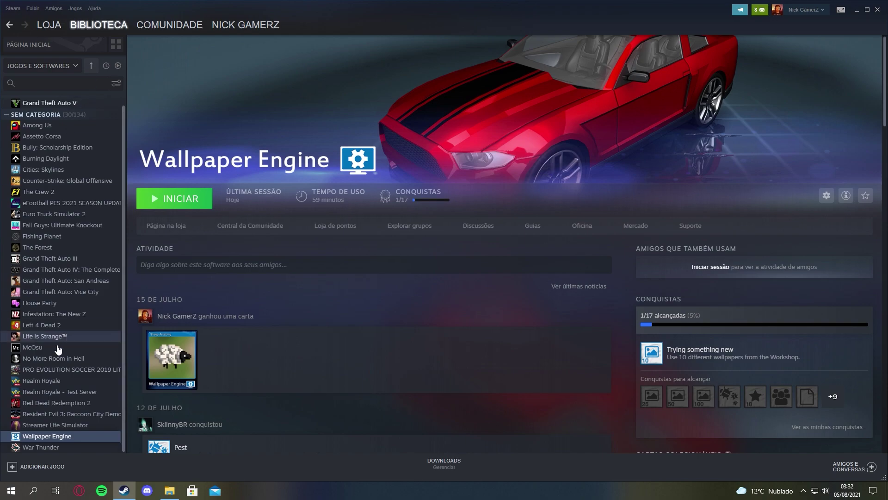
left_click(57, 103)
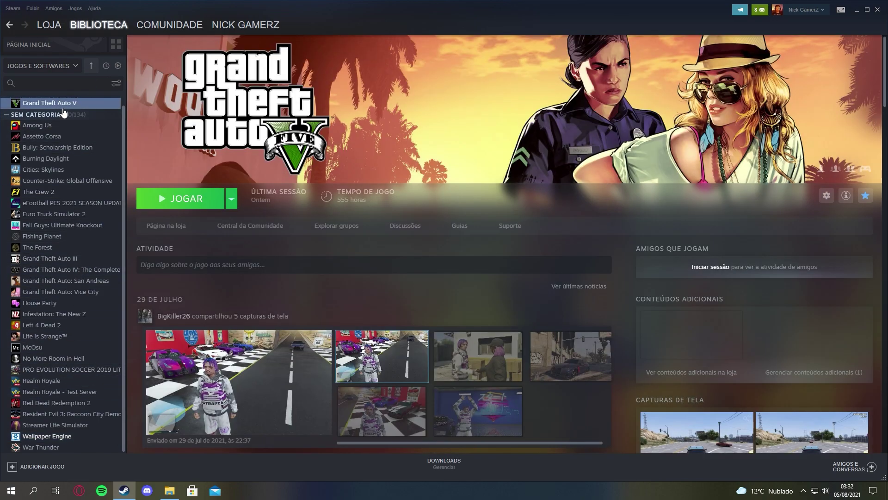
right_click(57, 106)
left_click(85, 163)
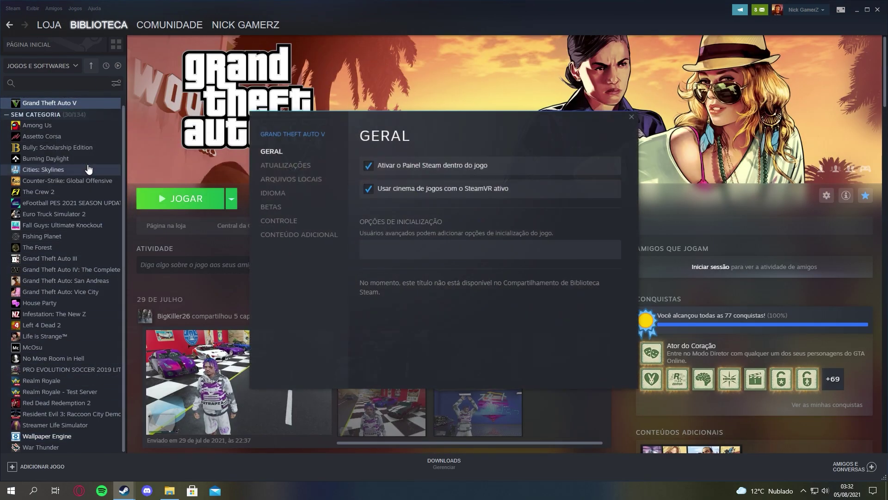
left_click(295, 179)
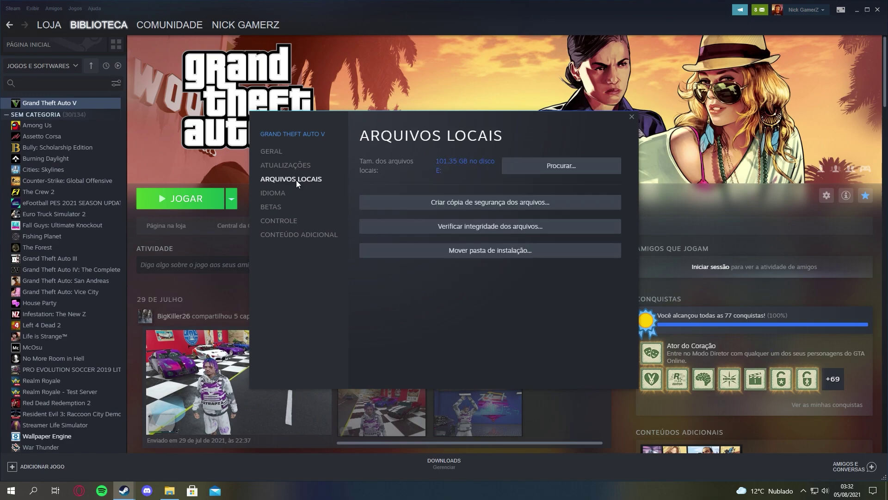
left_click(563, 169)
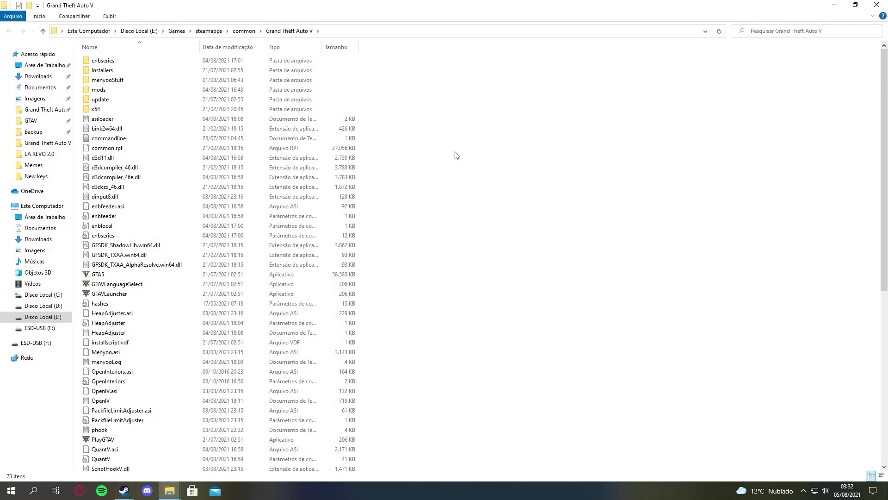
Minimize the Grand Theft Auto V folder and close the Steam windows.
left_click(833, 5)
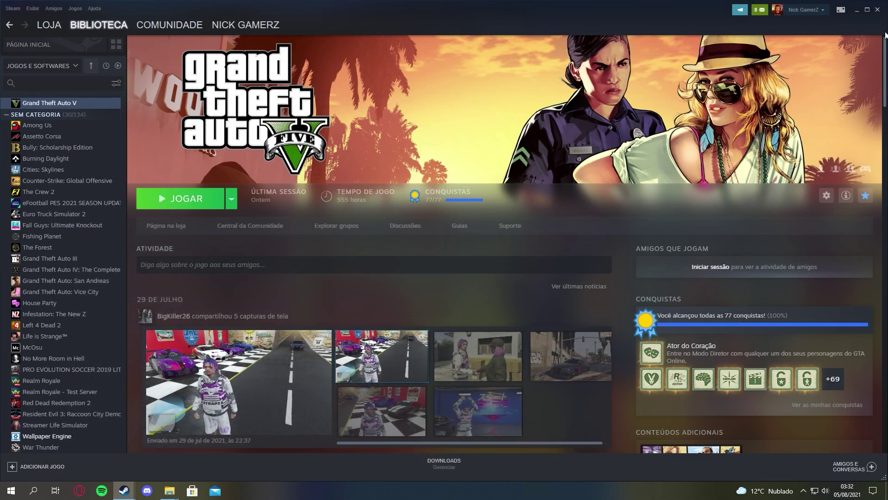
left_click(877, 9)
left_click(628, 133)
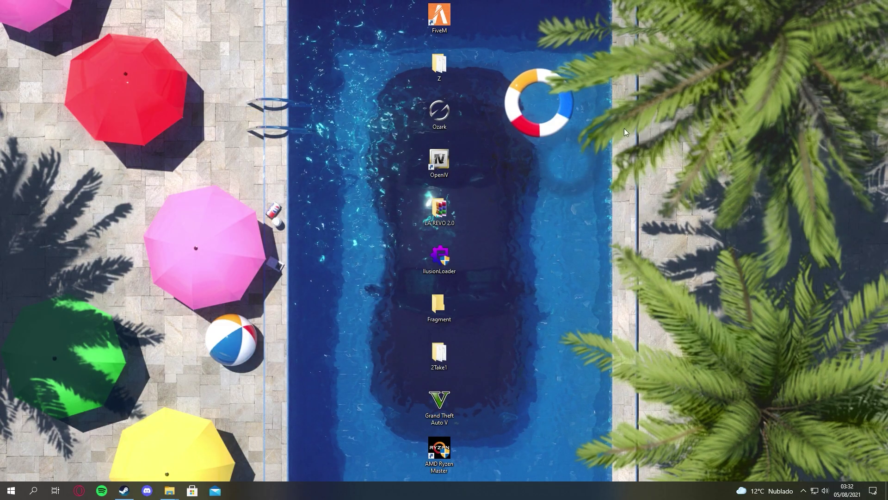
Return to the GTA 5 Add-on Carpack window and open the folder "1. GTA 5 all cars here COPY FROM IT FIRST".
left_click(169, 492)
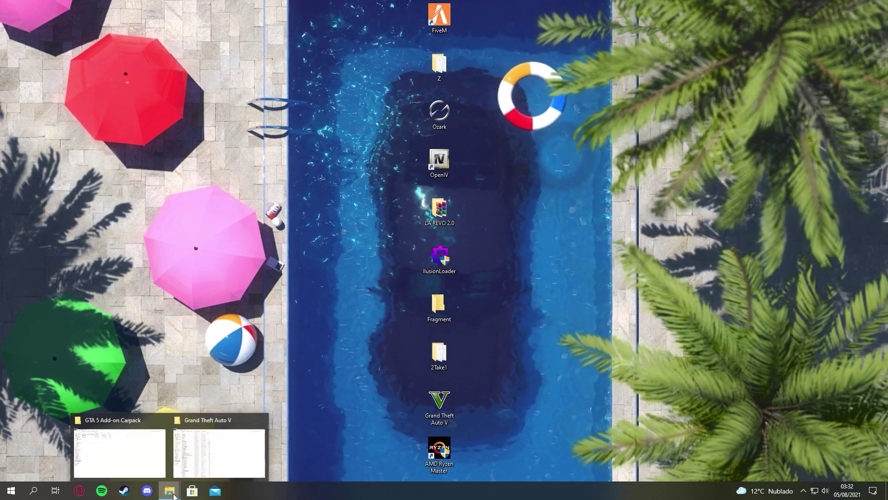
left_click(139, 467)
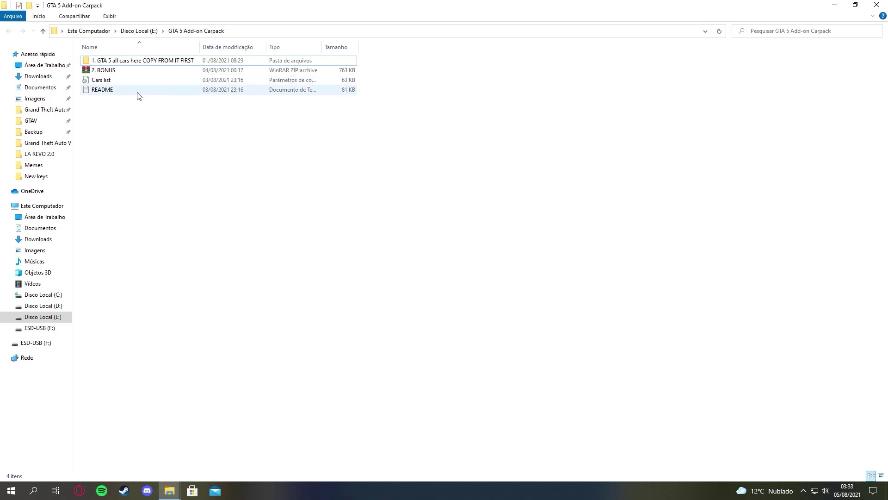
left_click(119, 61)
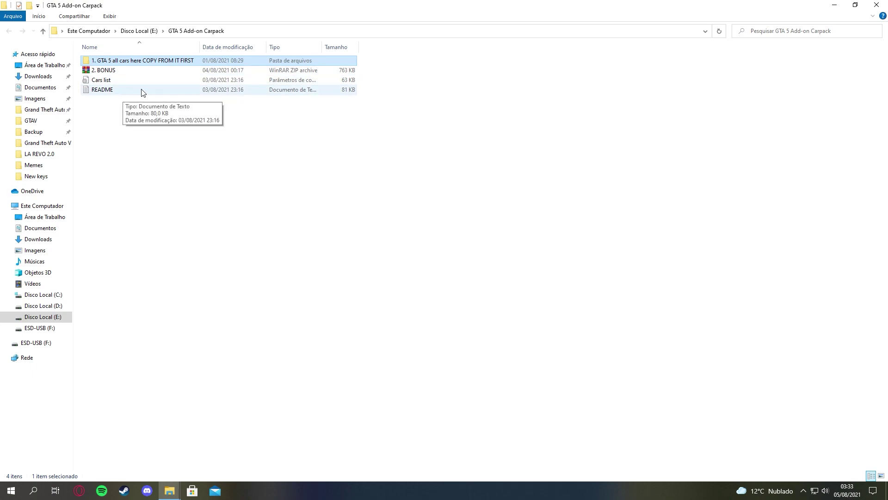
double_click(127, 62)
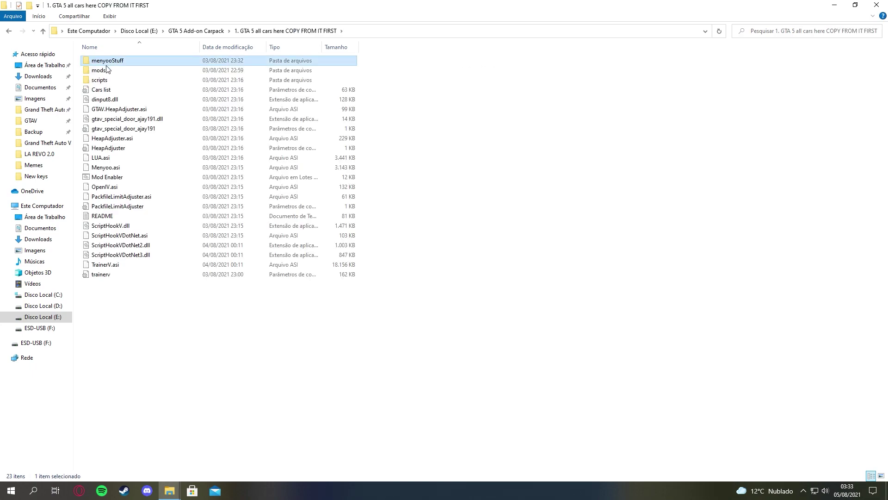
Copy everything in the carpack folder except README, with its window restored down over the Grand Theft Auto V folder.
key("ctrl+a")
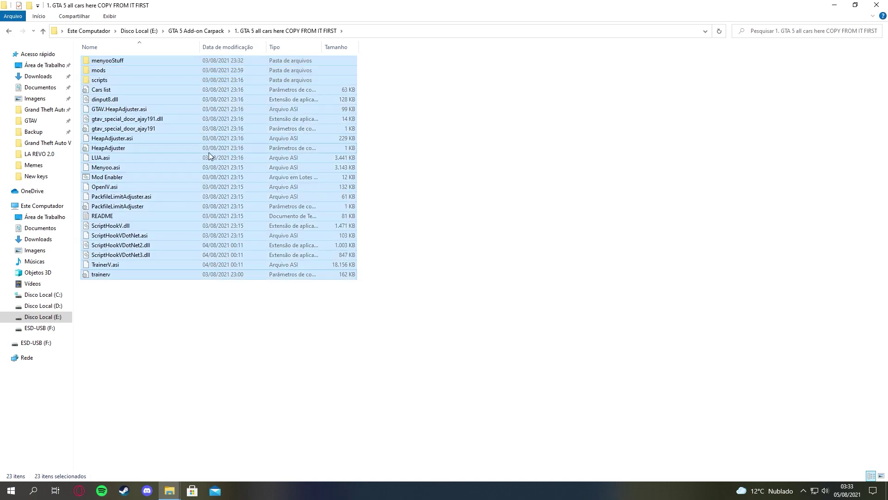
left_click(113, 215, "ctrl")
left_click(169, 490)
left_click(210, 447)
left_click(169, 490)
left_click(159, 460)
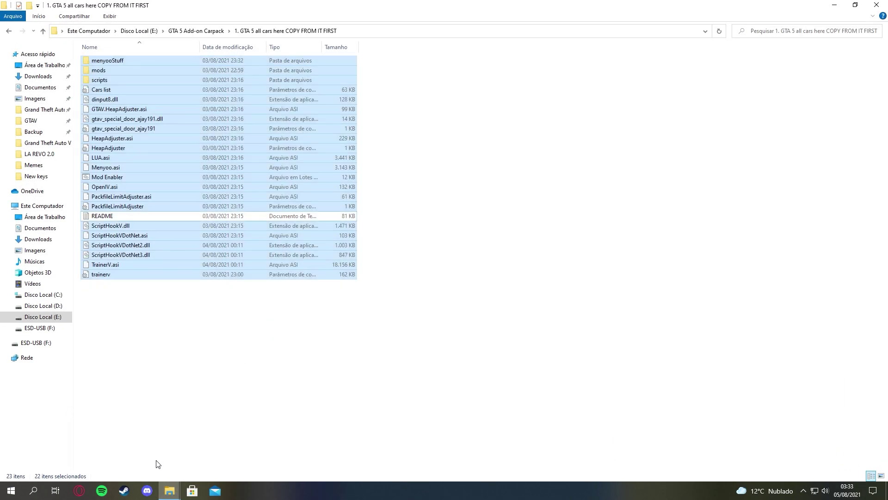
left_click(855, 6)
left_click_drag(584, 277, 620, 297)
right_click(620, 298)
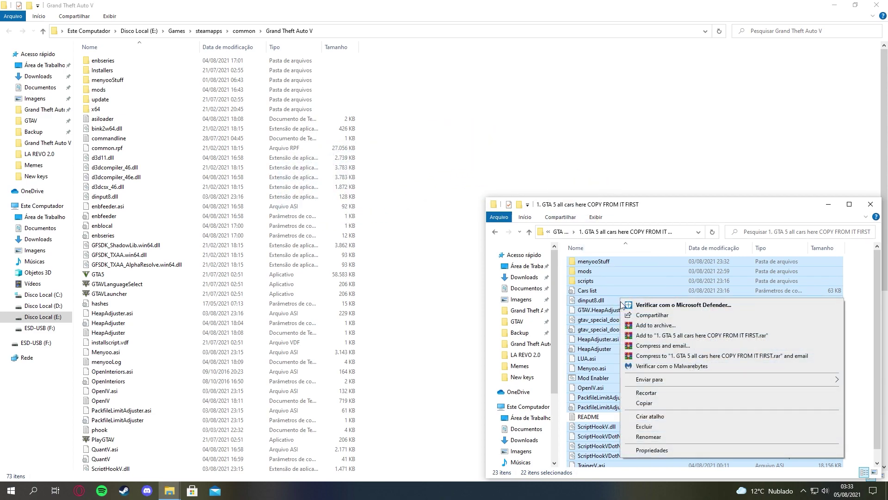
left_click(648, 403)
Paste the copied carpack files into the Grand Theft Auto V folder and stop the copy while it is in progress.
left_click(575, 192)
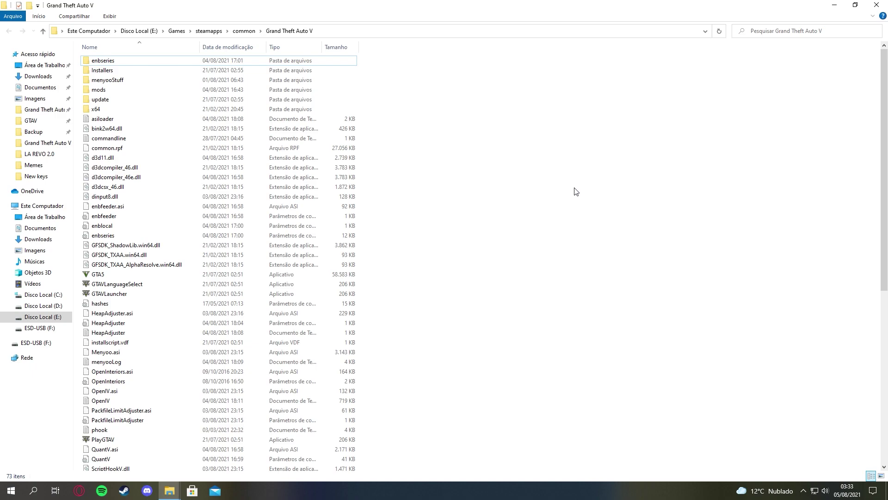
right_click(575, 189)
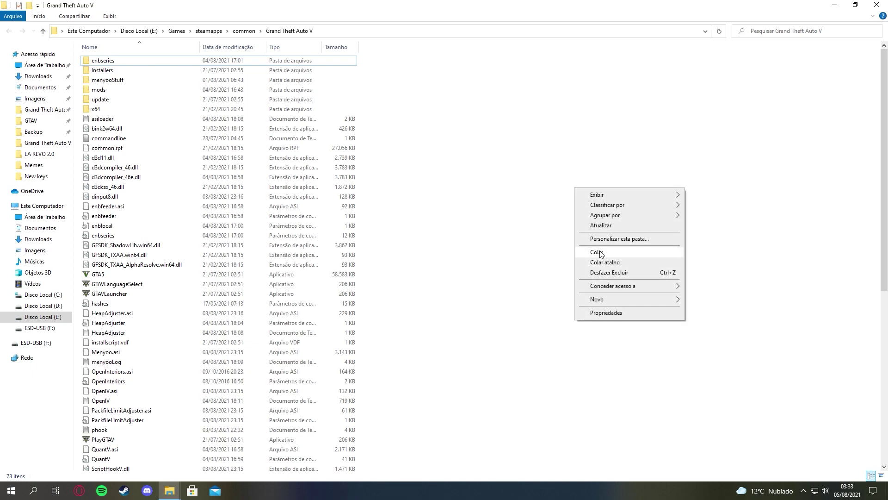
left_click(763, 213)
right_click(716, 182)
left_click(737, 245)
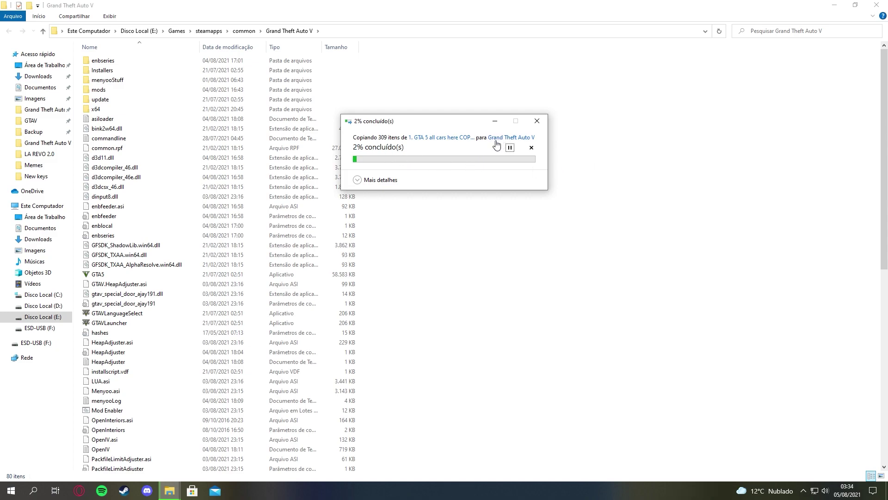
left_click(536, 121)
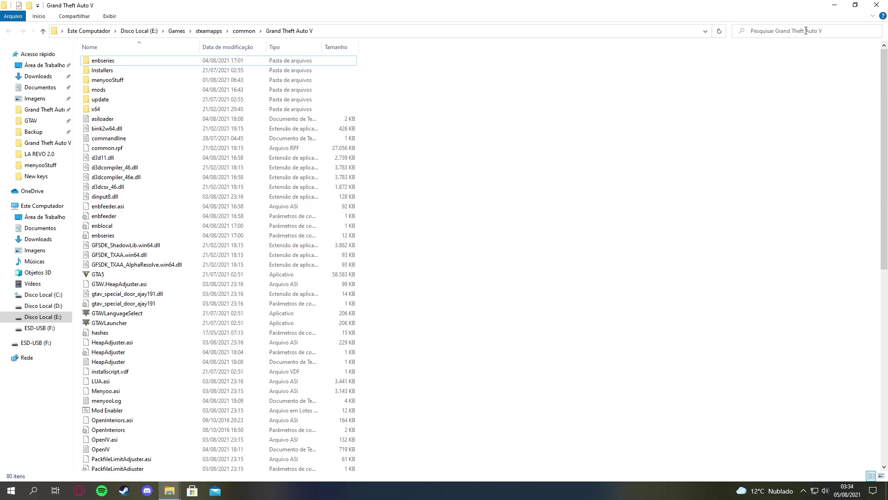
Look through the Grand Theft Auto V folder's contents and close its window.
scroll(188, 259, "down", 12)
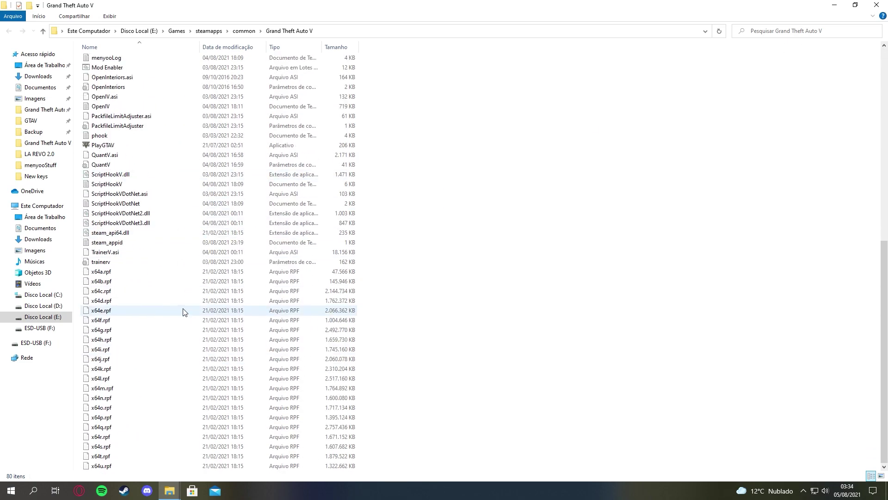
scroll(184, 314, "up", 12)
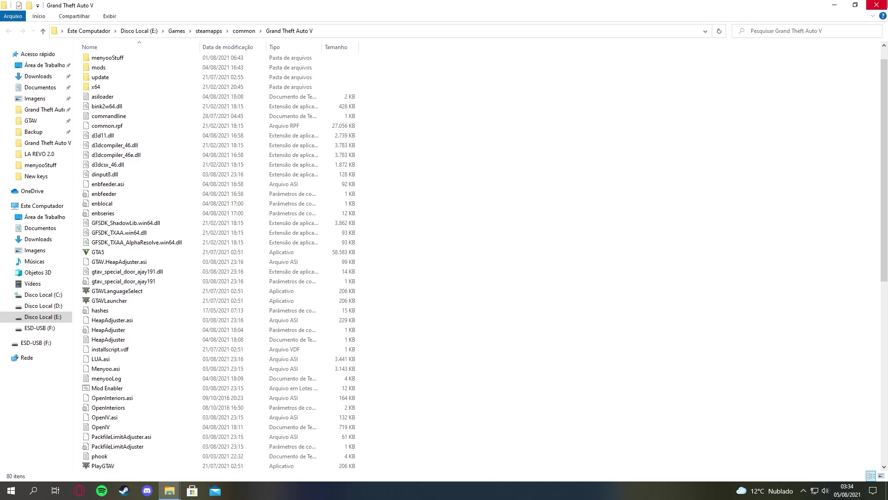
left_click(876, 4)
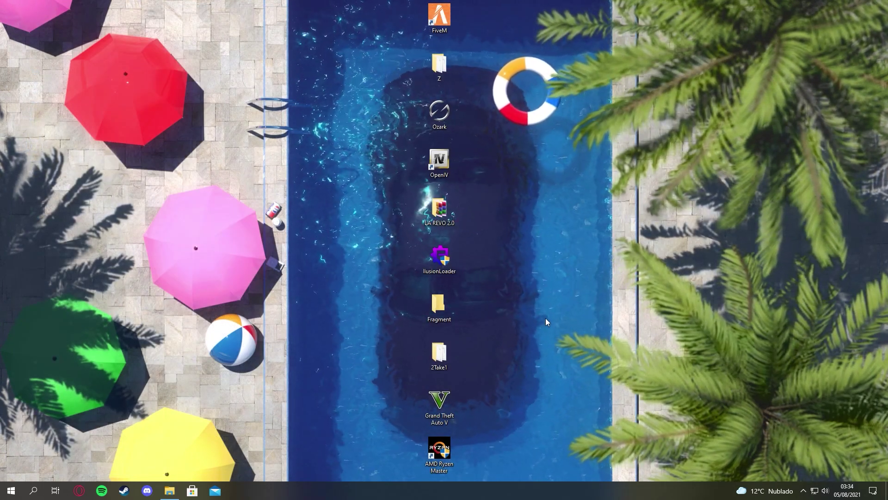
Launch OpenIV from the desktop and enable edit mode for GTA V.
double_click(445, 170)
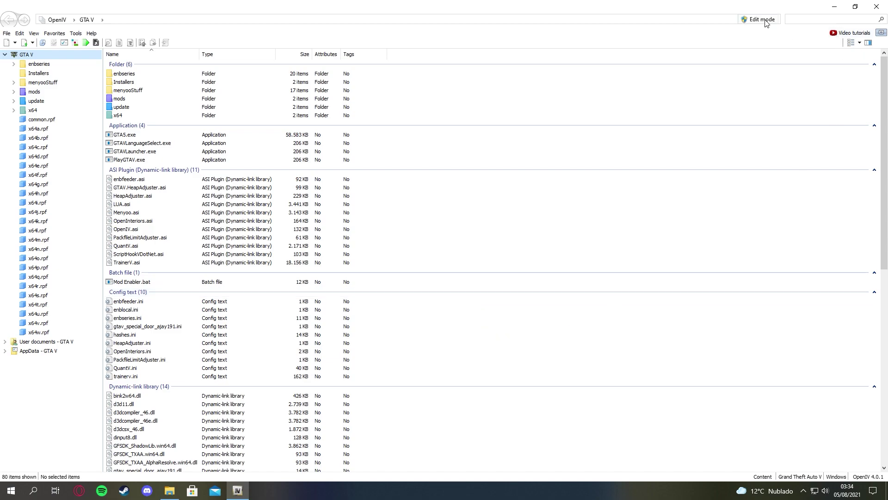
left_click(760, 22)
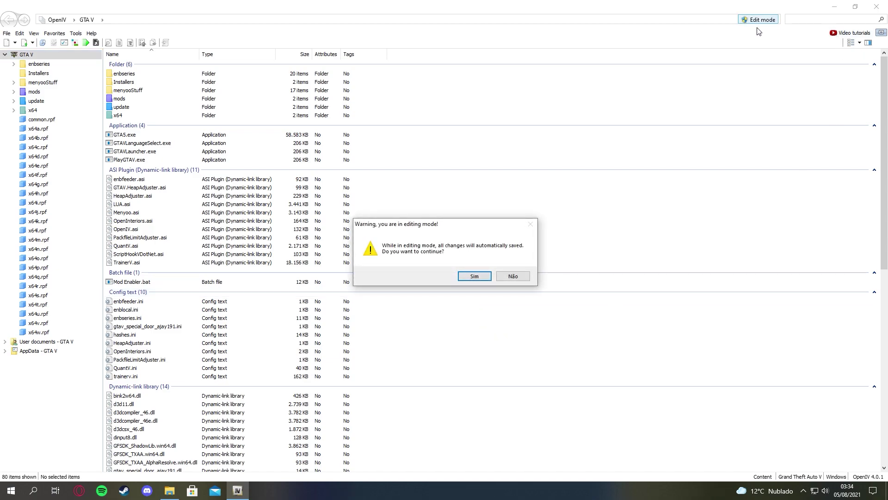
left_click(474, 277)
Install openCamera through the ASI Manager and close the manager.
left_click(90, 32)
left_click(99, 88)
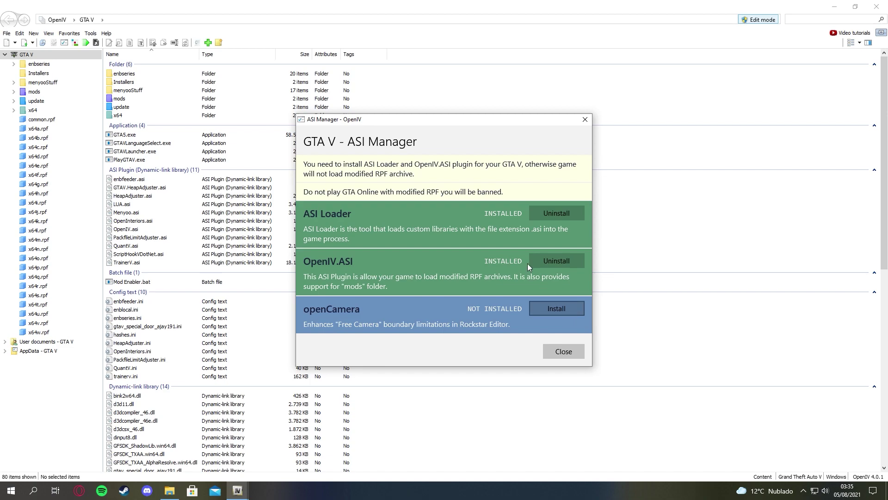
left_click(548, 309)
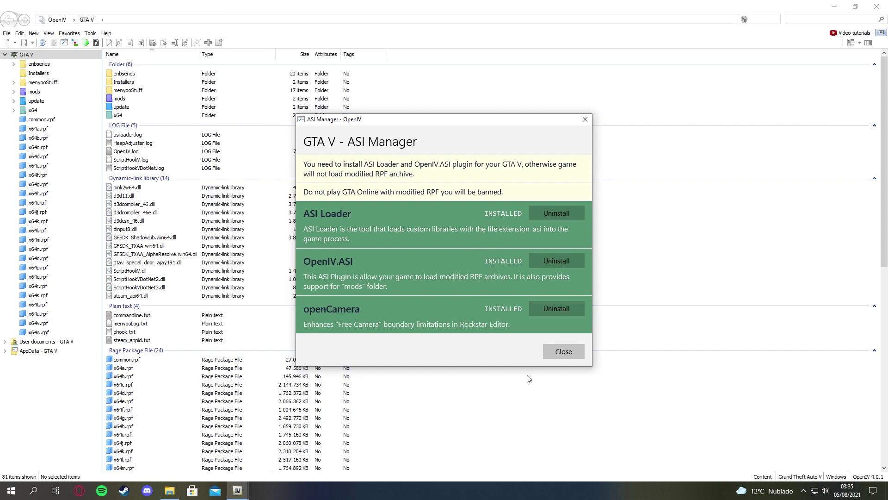
left_click(563, 351)
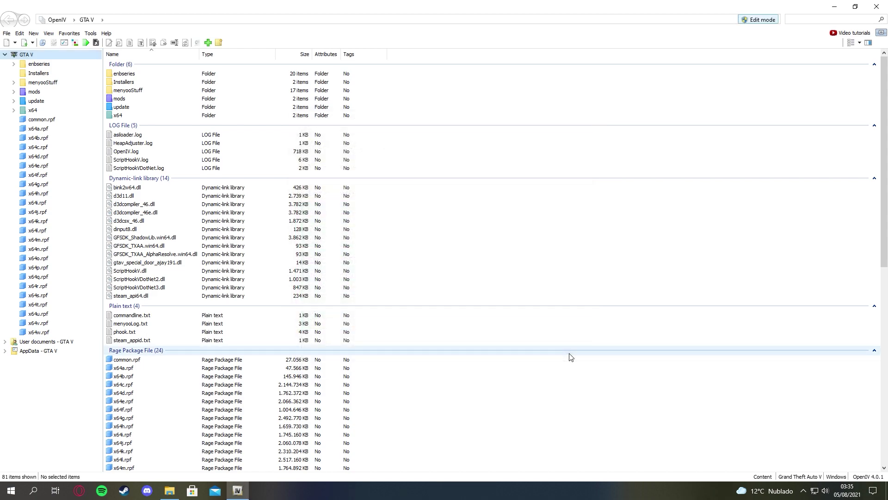
Minimize OpenIV and open the "2. BONUS" archive from the GTA 5 Add-on Carpack folder.
left_click(834, 7)
left_click(169, 489)
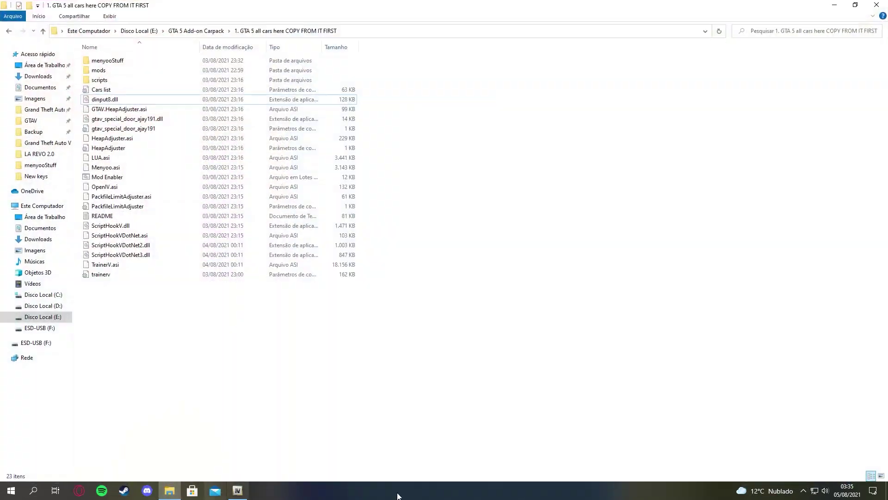
left_click(9, 31)
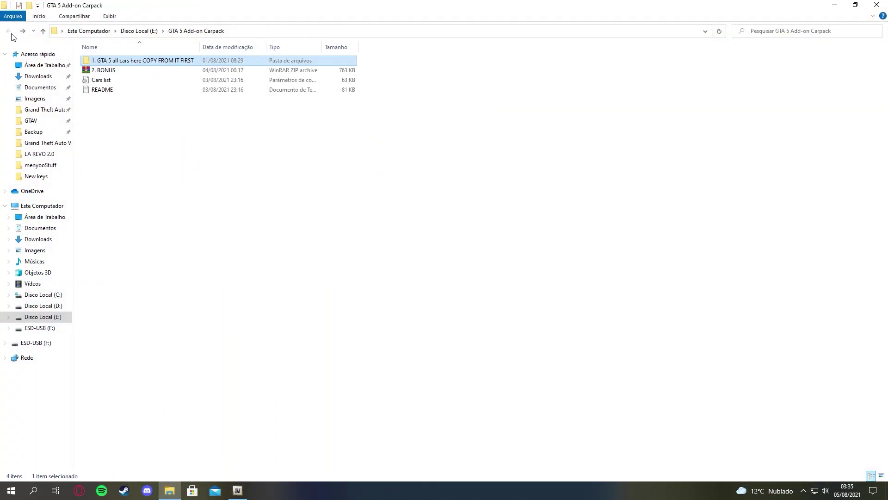
left_click(105, 70)
double_click(112, 70)
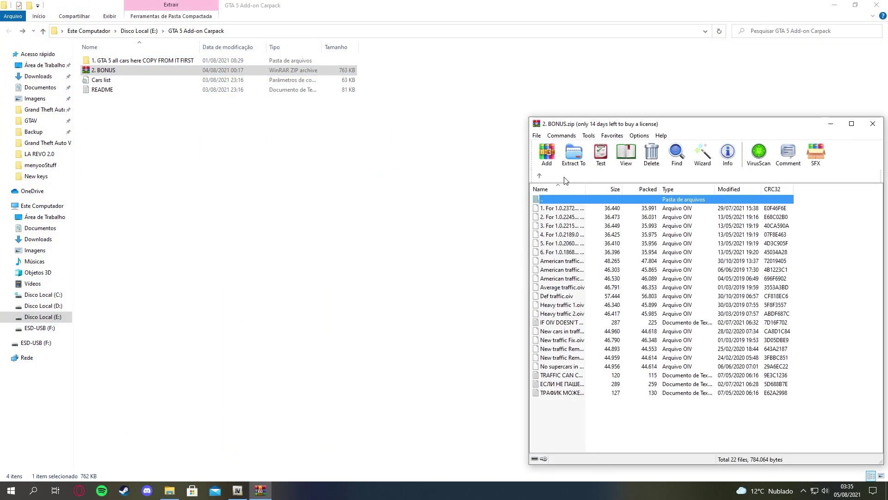
Extract "1. For 1.0.2372... 1.57 Main Главный.oiv" and "No supercars in traffic.oiv" from the archive to the desktop, with the carpack folder minimized.
left_click(834, 6)
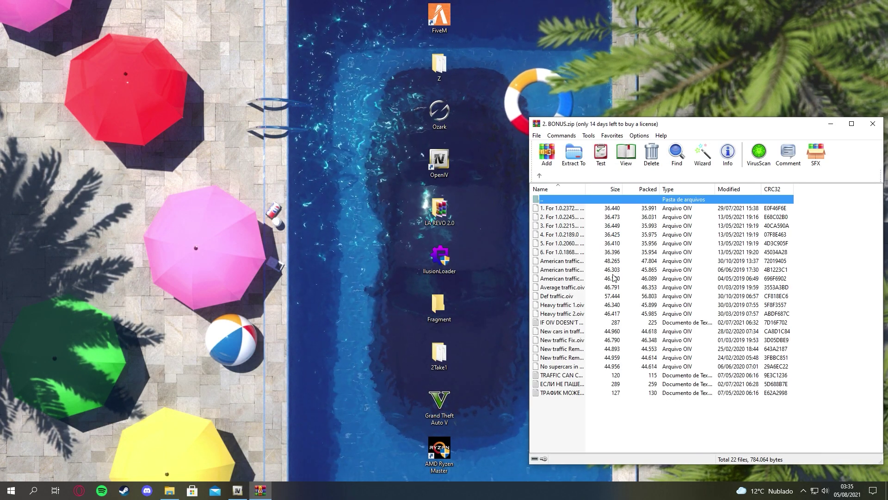
left_click_drag(562, 208, 193, 116)
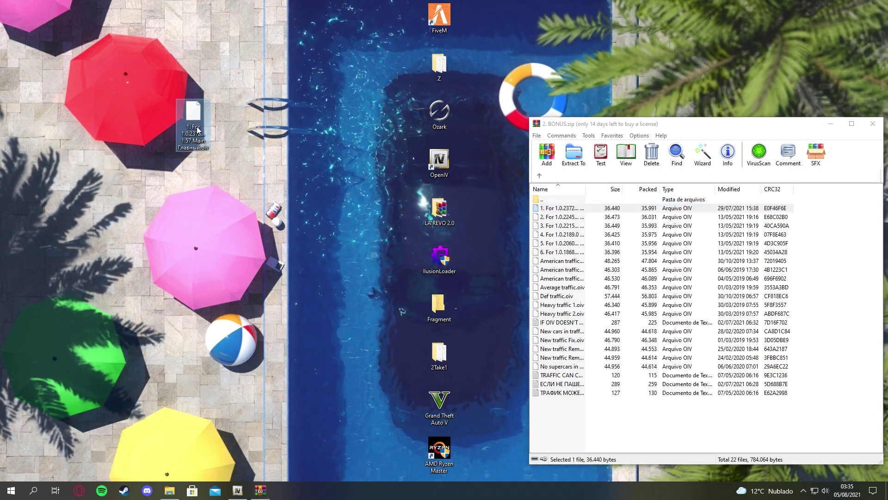
left_click(561, 332)
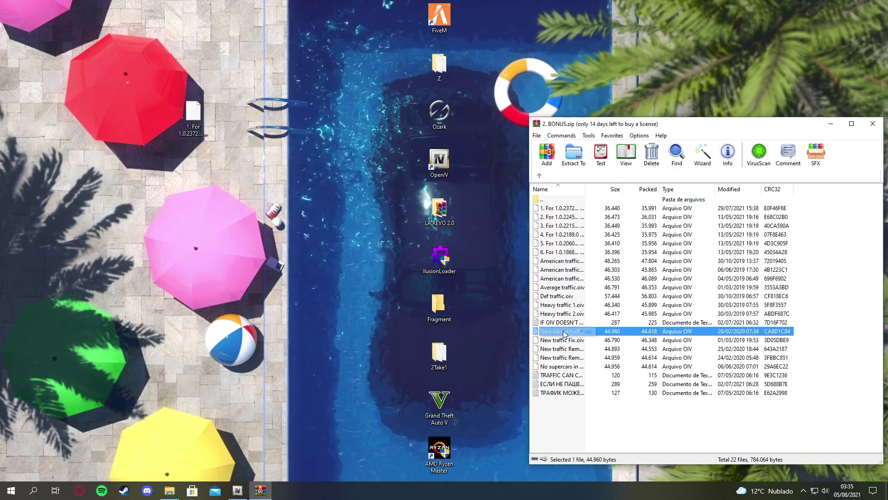
left_click(563, 366)
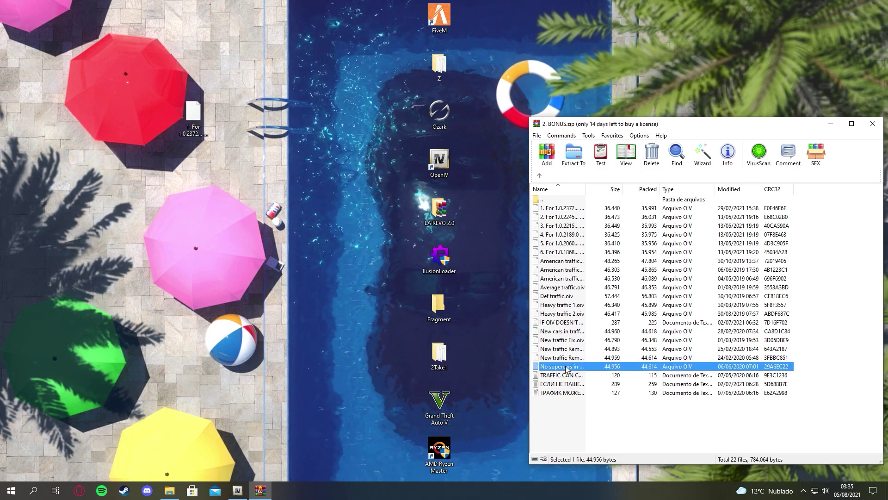
left_click(564, 359)
left_click(563, 367)
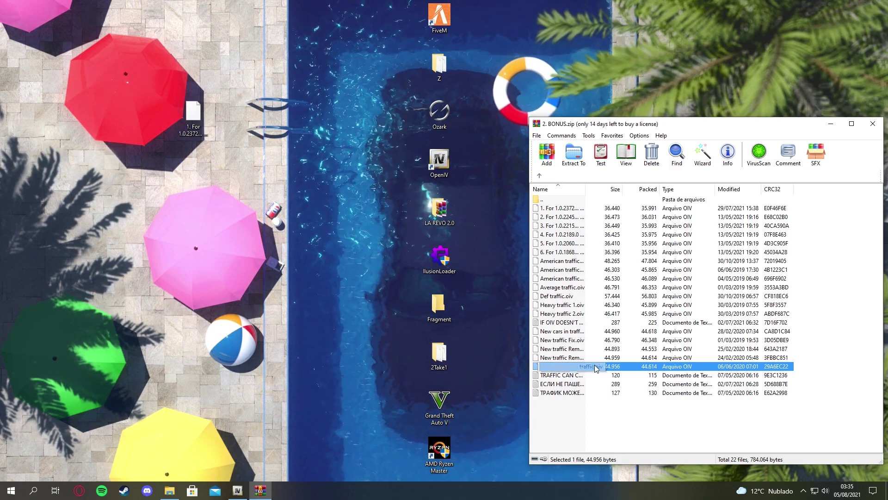
left_click_drag(561, 369, 181, 174)
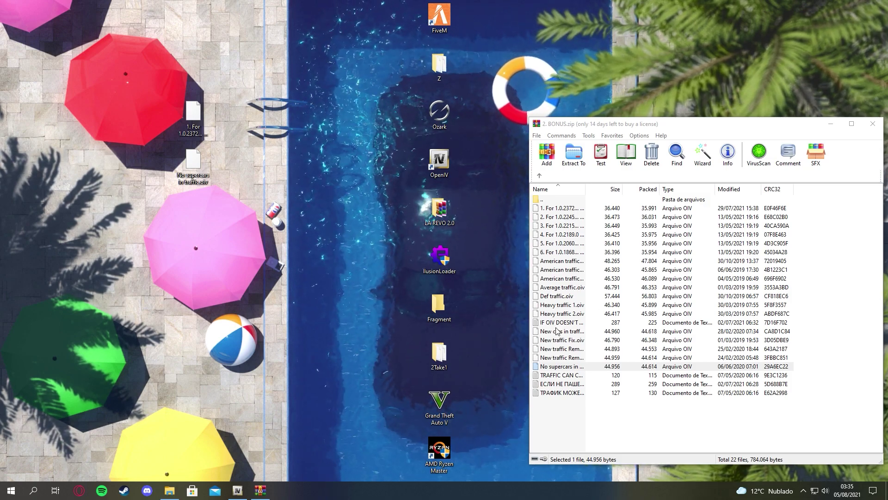
Review the alternative traffic packages in the BONUS archive alongside the two packages extracted to the desktop.
left_click(561, 305)
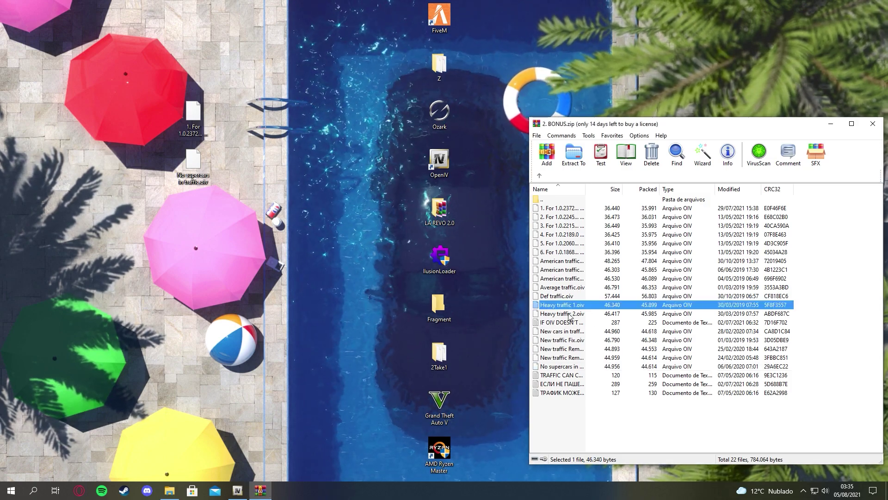
left_click(561, 313)
left_click(561, 261)
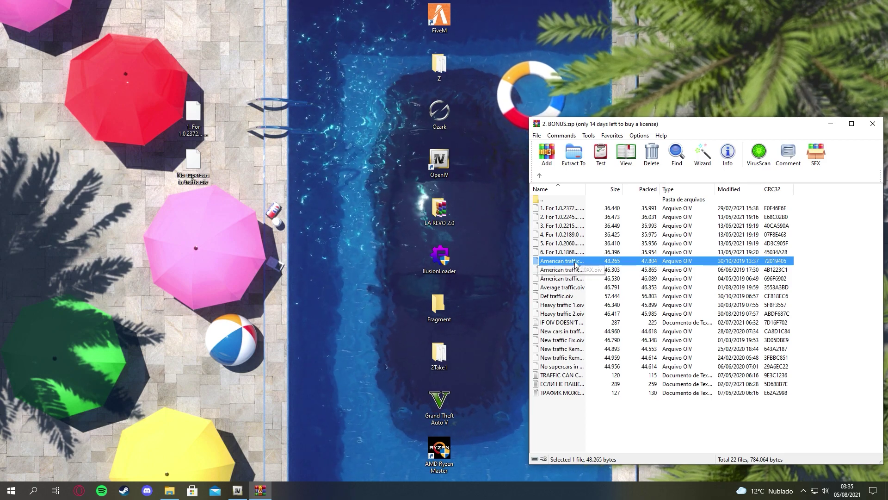
left_click(567, 365)
left_click(587, 358)
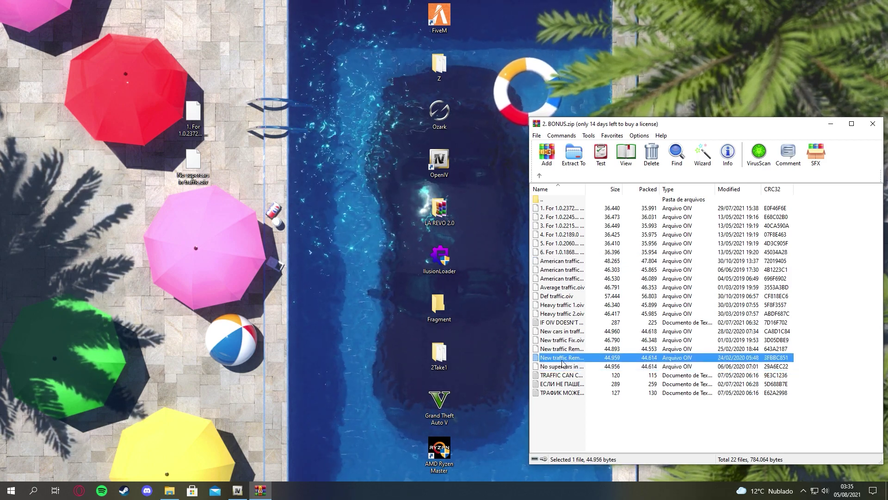
left_click(604, 349)
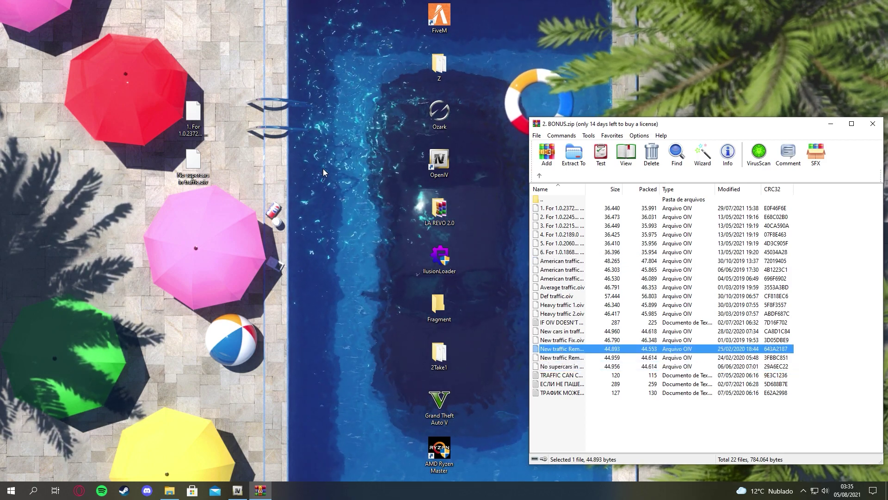
left_click(192, 180)
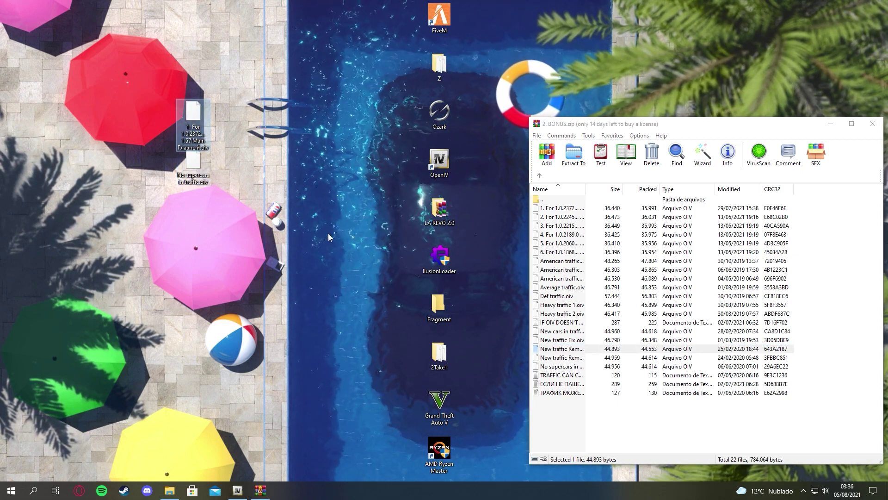
left_click(570, 209)
left_click(194, 117)
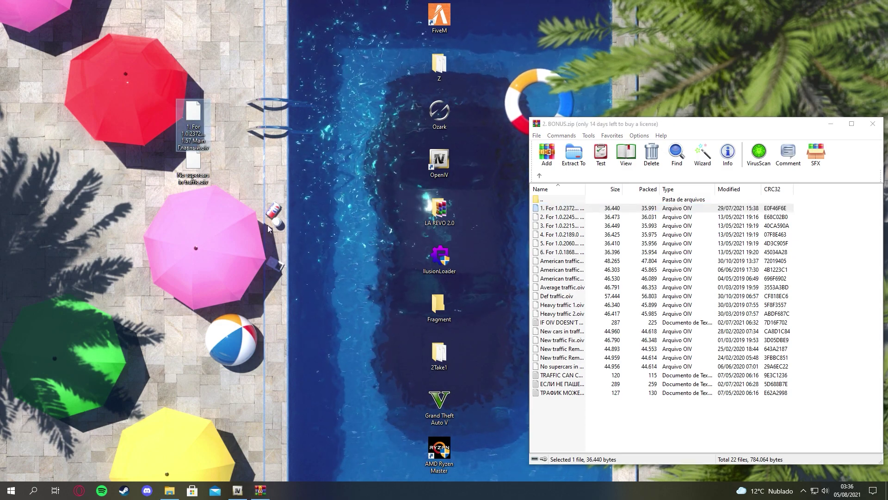
Close the BONUS archive and minimize OpenIV to show the two extracted packages on the desktop.
left_click(872, 124)
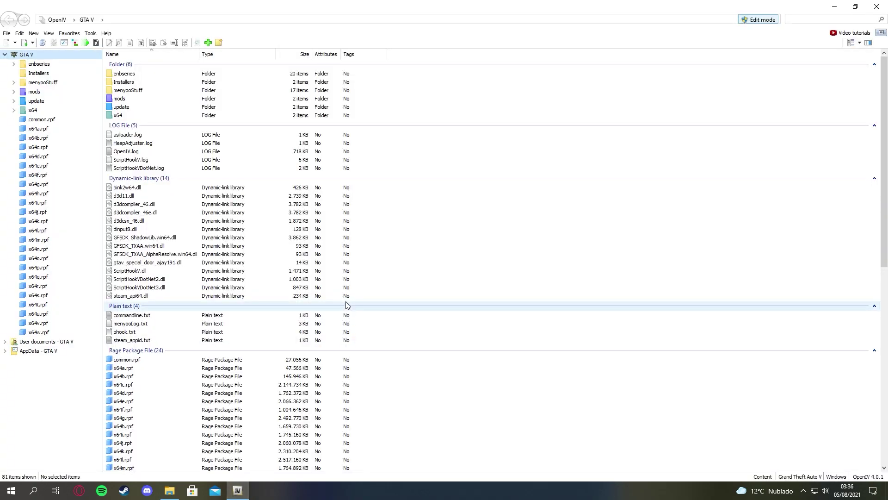
left_click(834, 6)
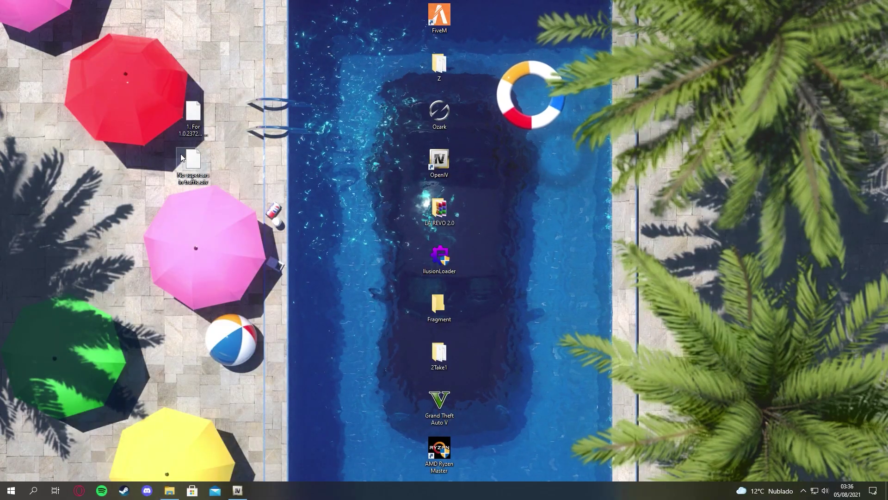
left_click_drag(194, 229, 188, 148)
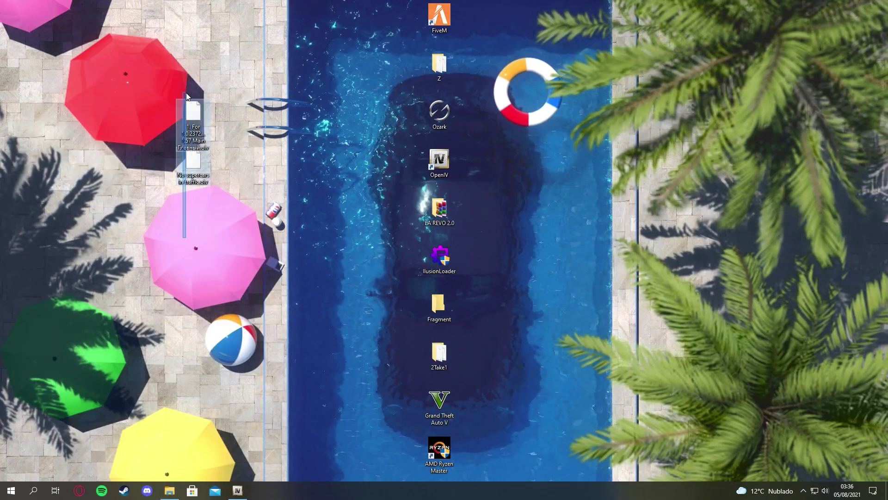
Switch to OpenIV and install the desktop package "1. For 1.0.2372... 1.57 Main Главный.oiv" into the "mods" folder, closing the installer when done.
left_click(238, 490)
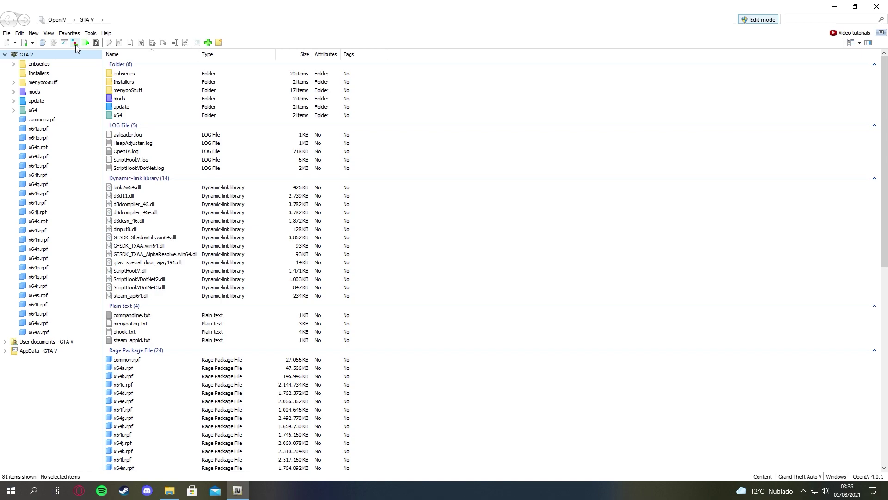
left_click(76, 43)
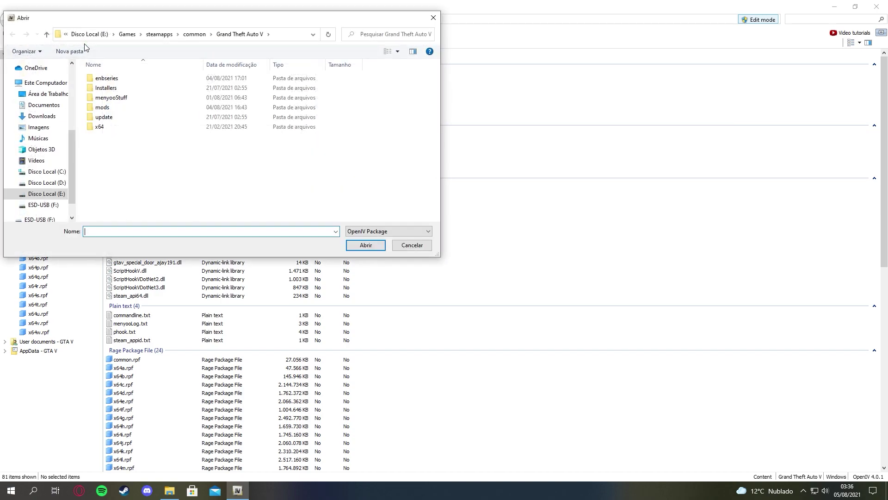
left_click(46, 93)
left_click(99, 117)
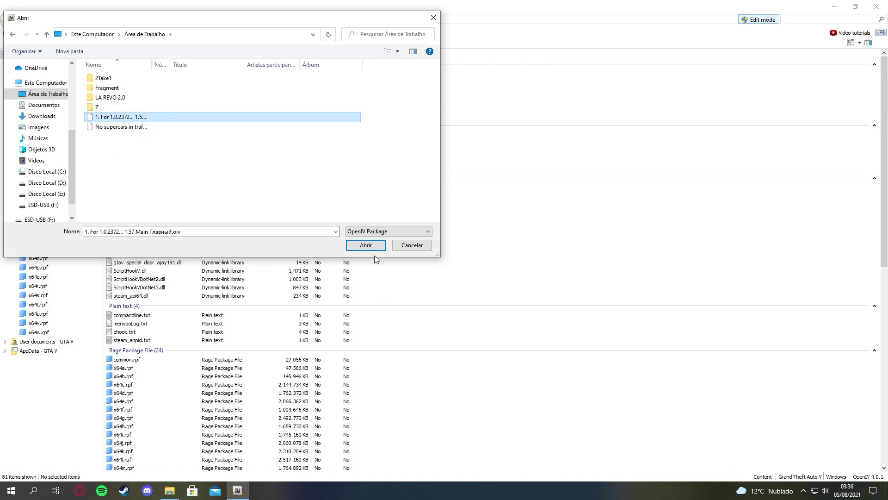
left_click(365, 246)
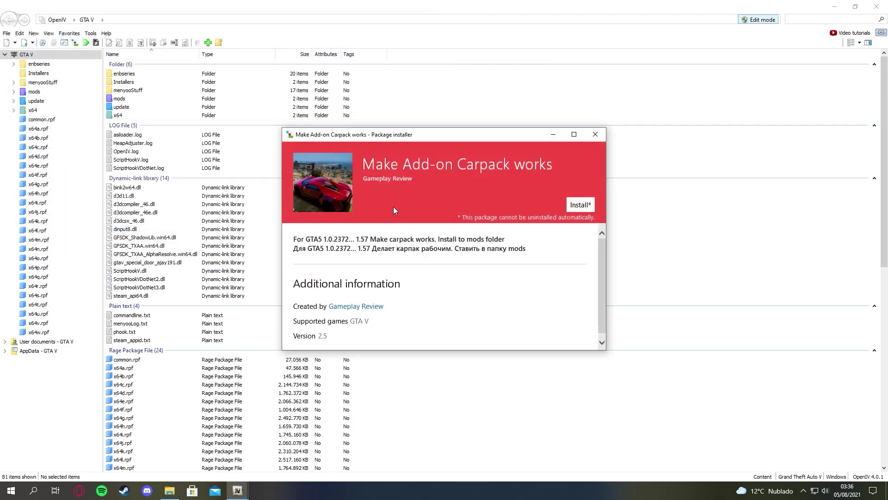
left_click(577, 206)
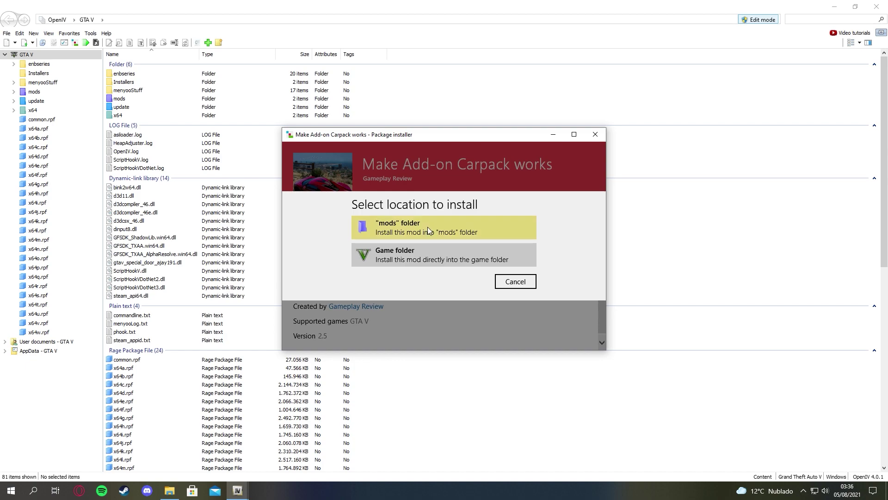
left_click(428, 226)
left_click(397, 275)
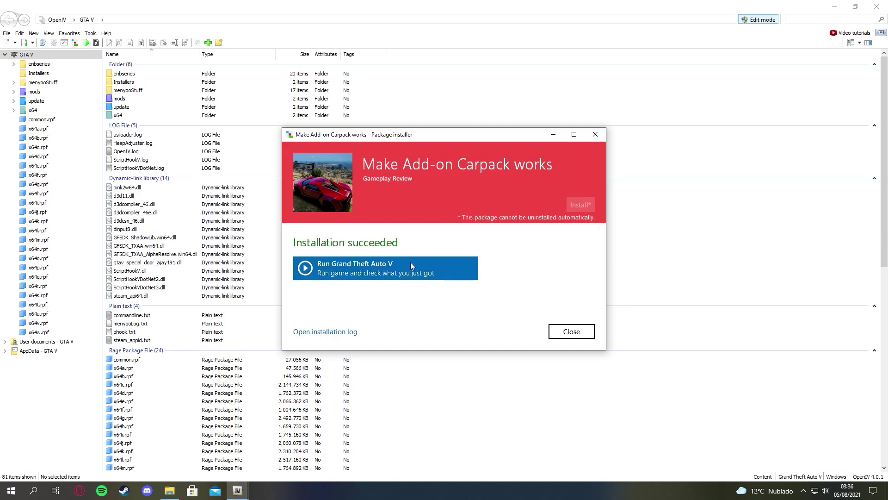
left_click(574, 331)
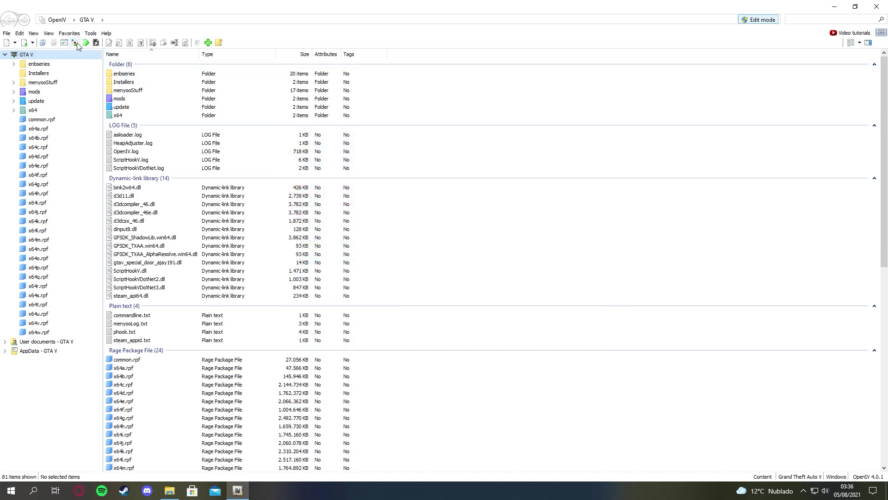
Install the "No supercars in traffic.oiv" package from the desktop into the "mods" folder.
left_click(75, 43)
left_click(108, 127)
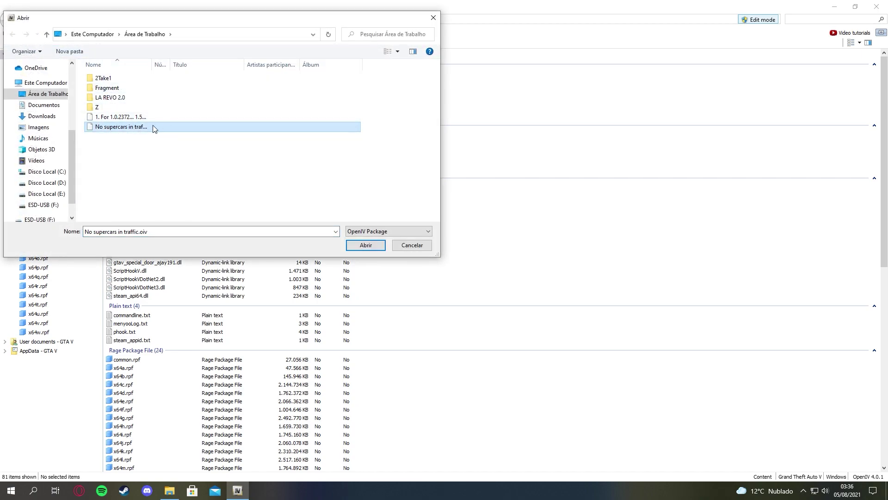
left_click(366, 246)
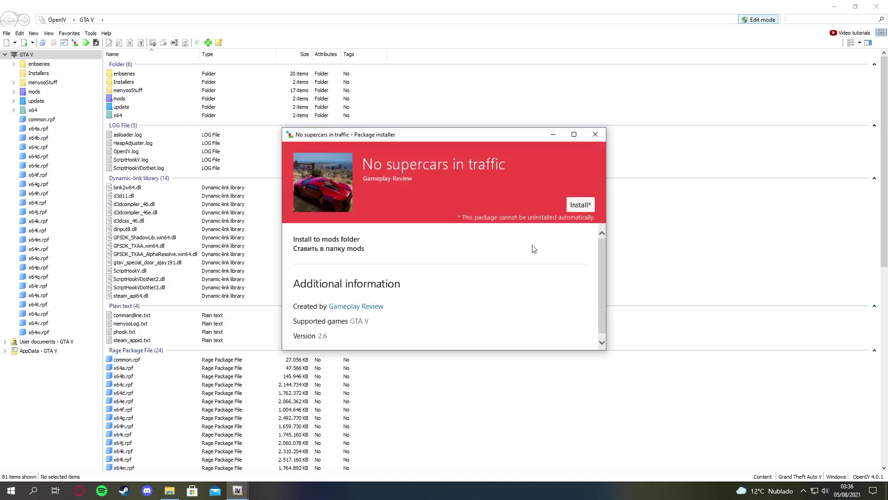
left_click(578, 204)
left_click(457, 217)
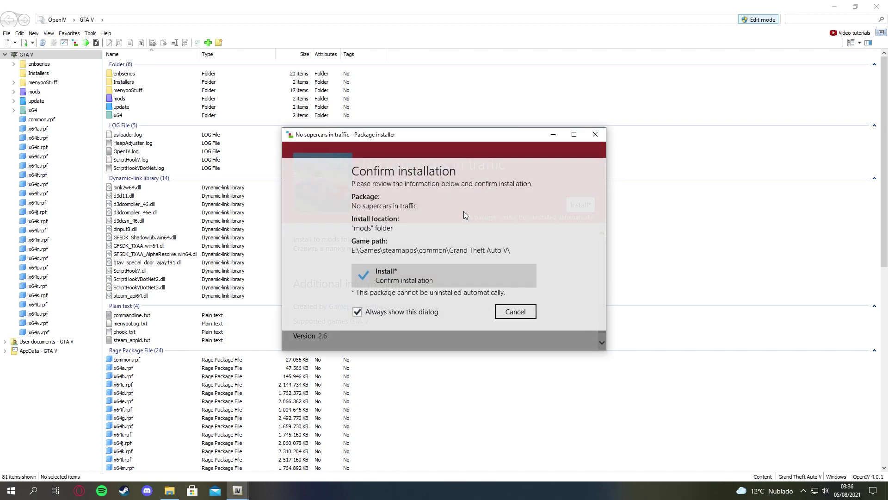
key("Return")
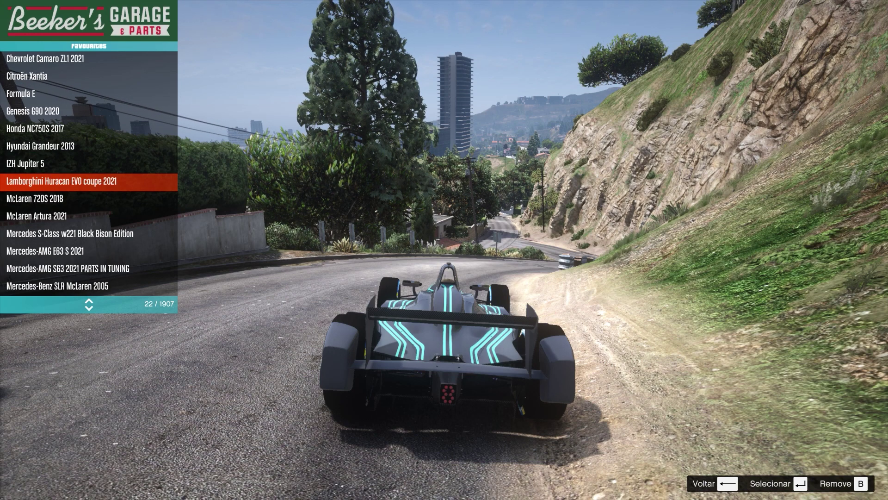
In Grand Theft Auto V, find the BMW X4 2018 in the trainer's Favourites vehicle list and spawn it.
key("BackSpace")
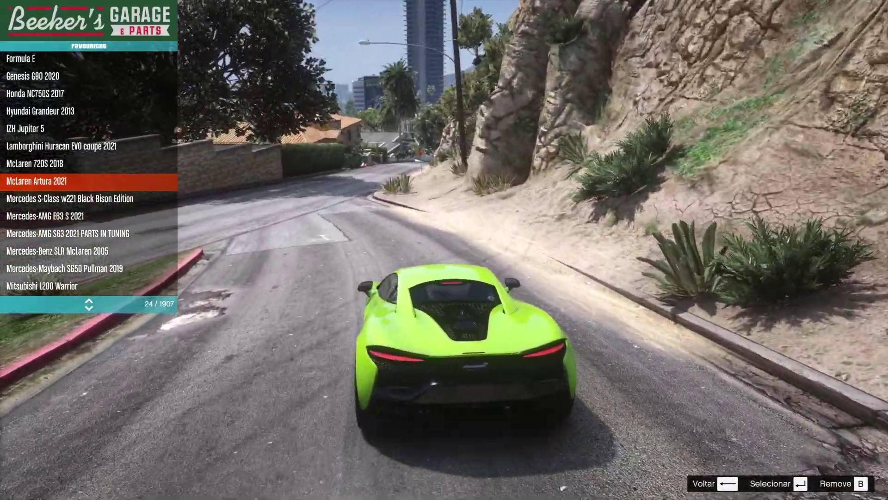
key("Down")
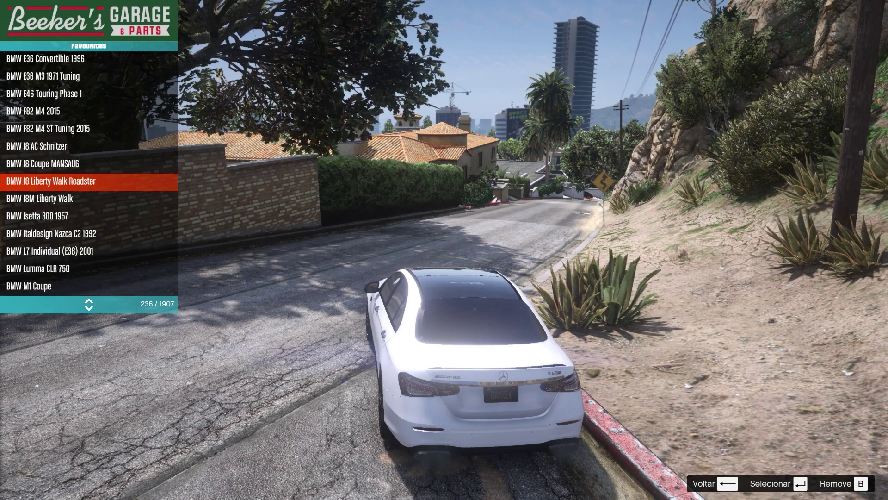
key("Down")
key("Down")
key("Down")
key("Down")
key("Down")
key("Down")
key("Down")
key("Down")
key("Down")
key("Down")
key("Down")
key("Down")
key("Down")
key("Down")
key("Down")
key("Down")
key("Down")
key("Down")
key("Down")
key("Down")
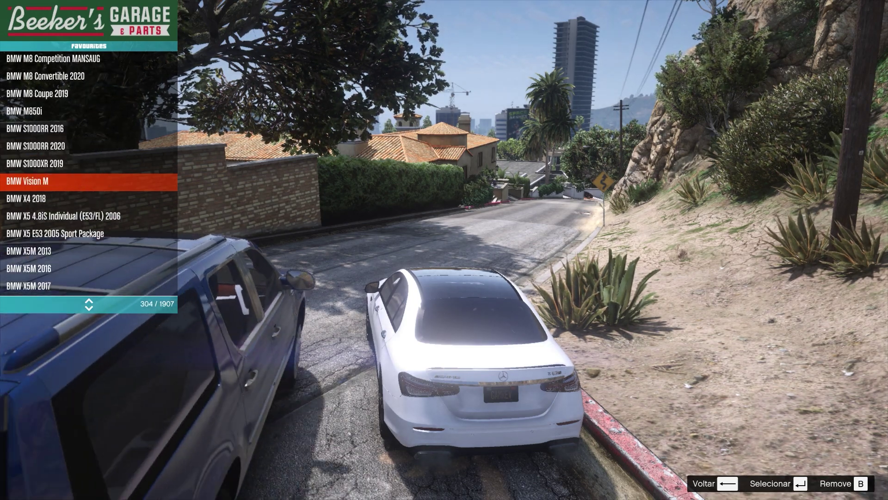
key("Down")
key("Down")
key("Down")
key("Up")
key("Up")
key("Up")
key("Return")
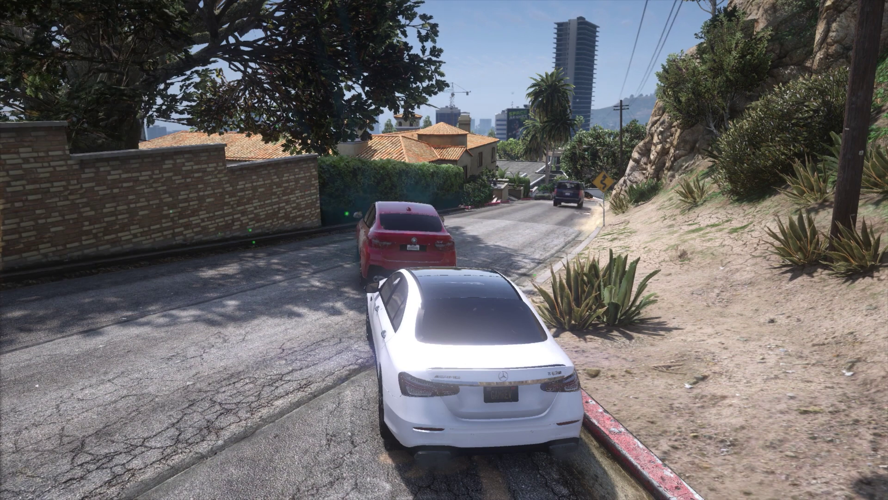
Drive the spawned BMW X4 briefly and move the Favourites selection to BMW X5 E53 2005 Sport Package.
key("w")
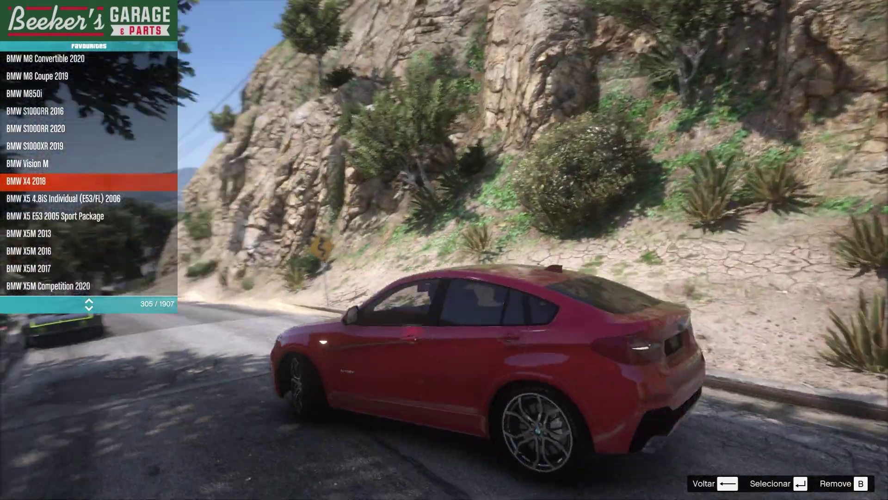
key("w")
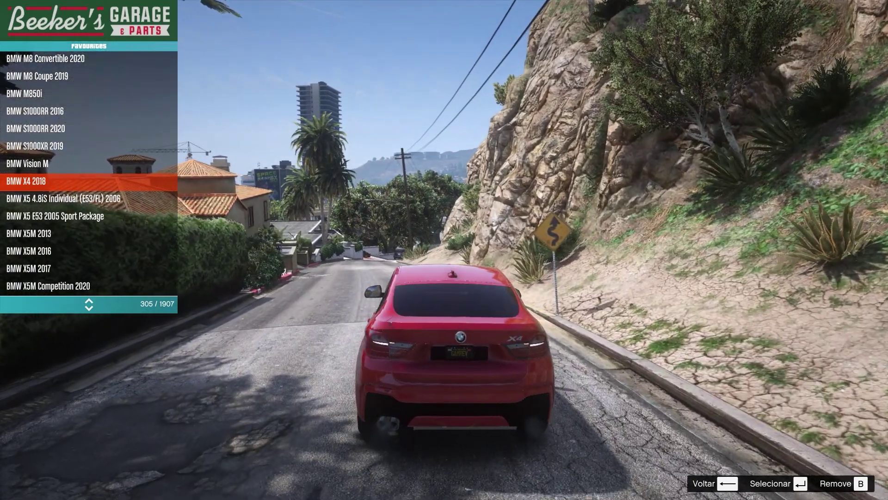
key("Down")
key("Down")
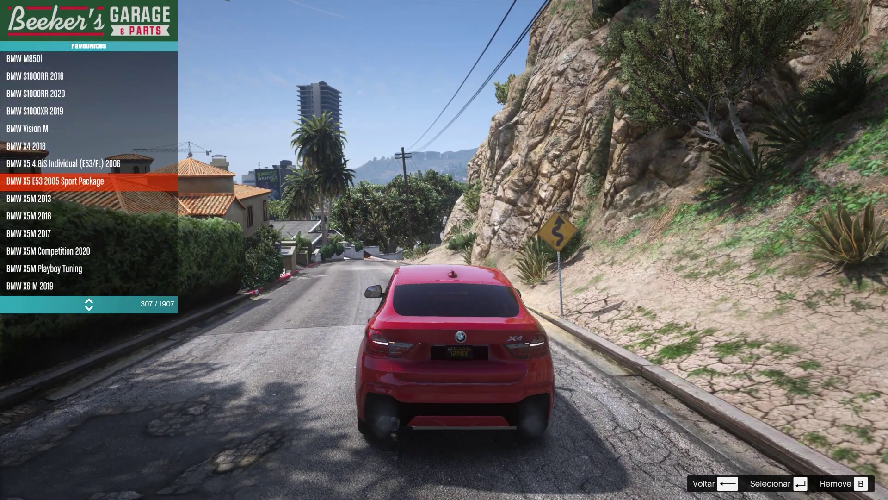